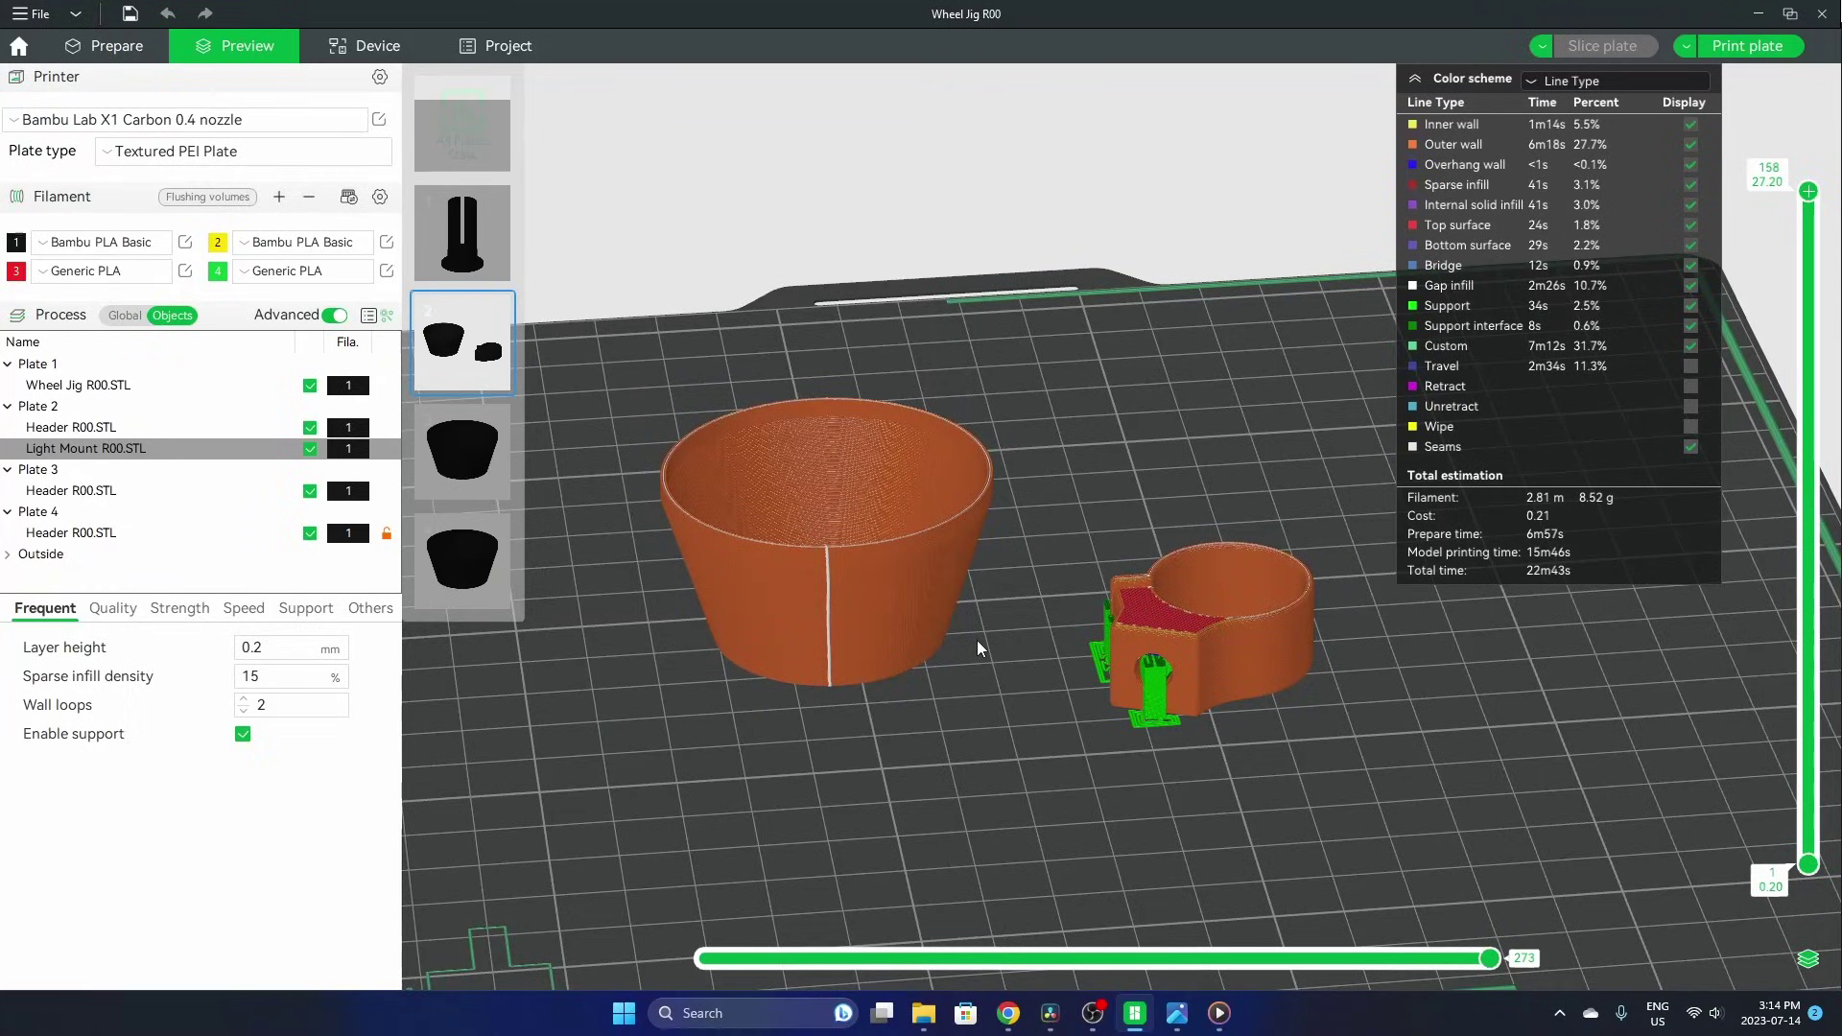
Orbit the sliced cone and light mount, cut the preview to a lower layer, then open the colour scheme list.
drag(1114, 679, 1017, 775)
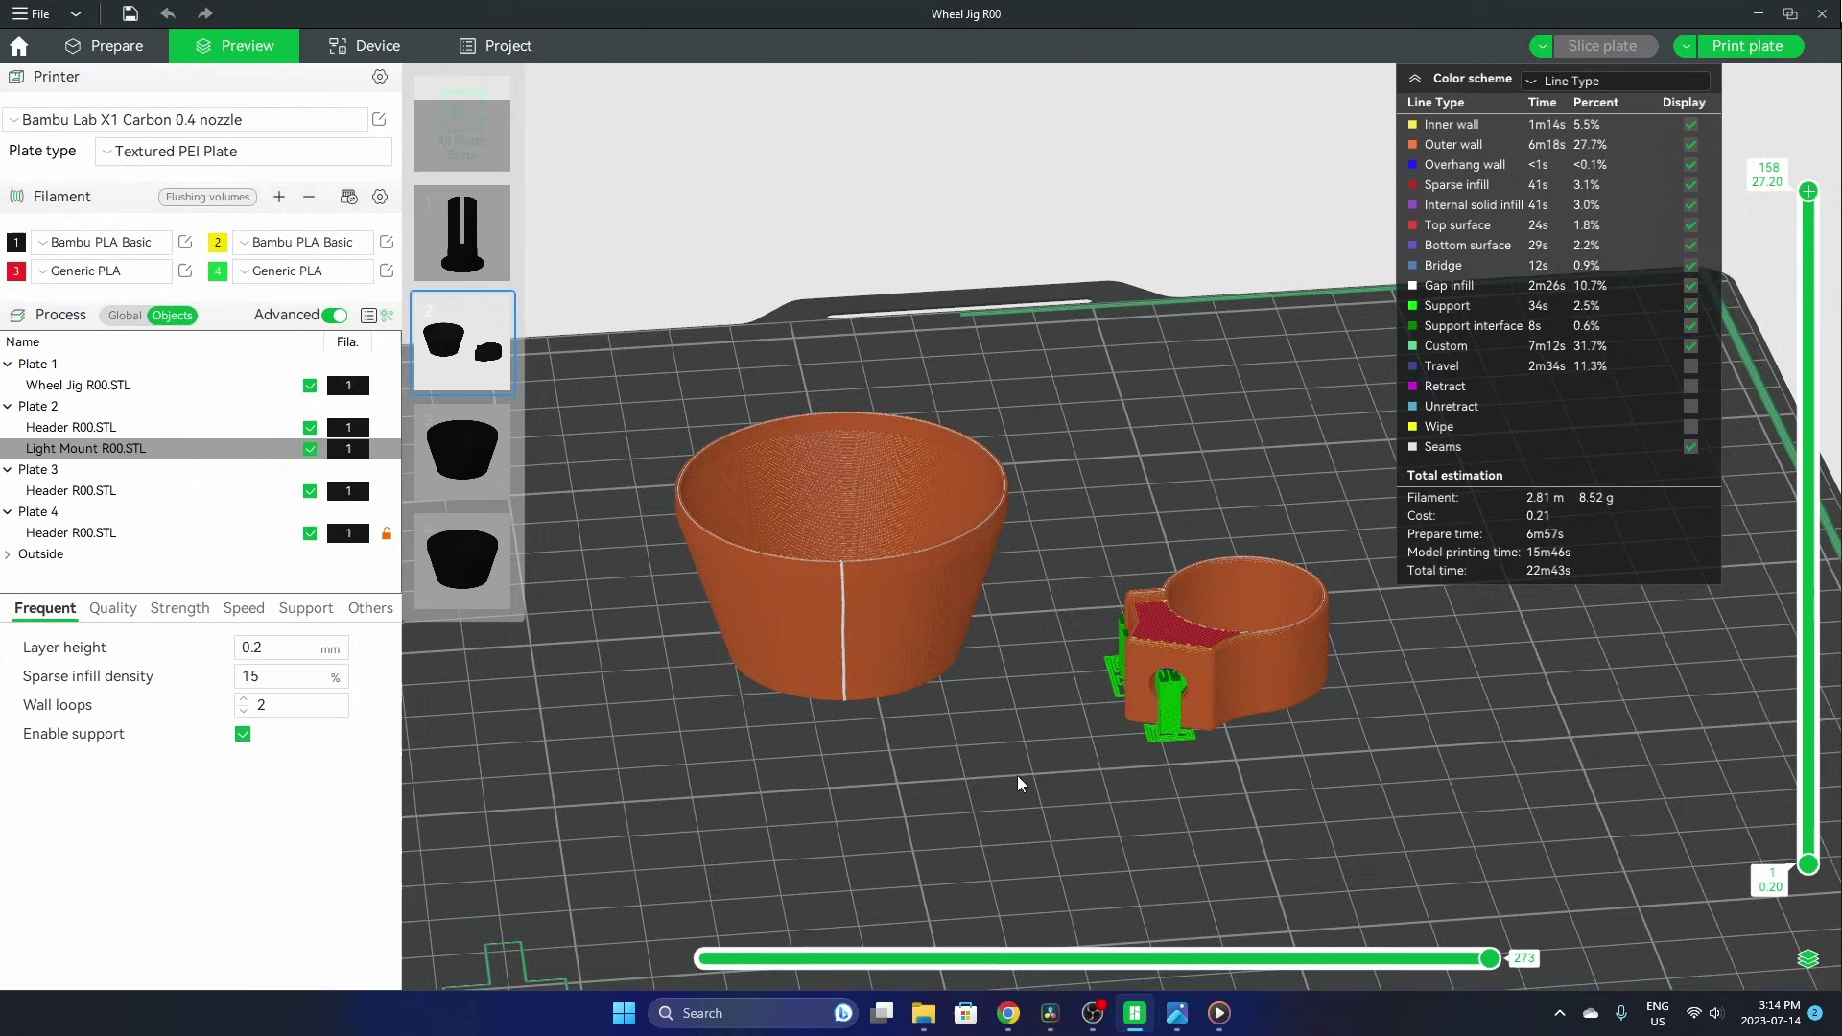
drag(964, 509, 982, 692)
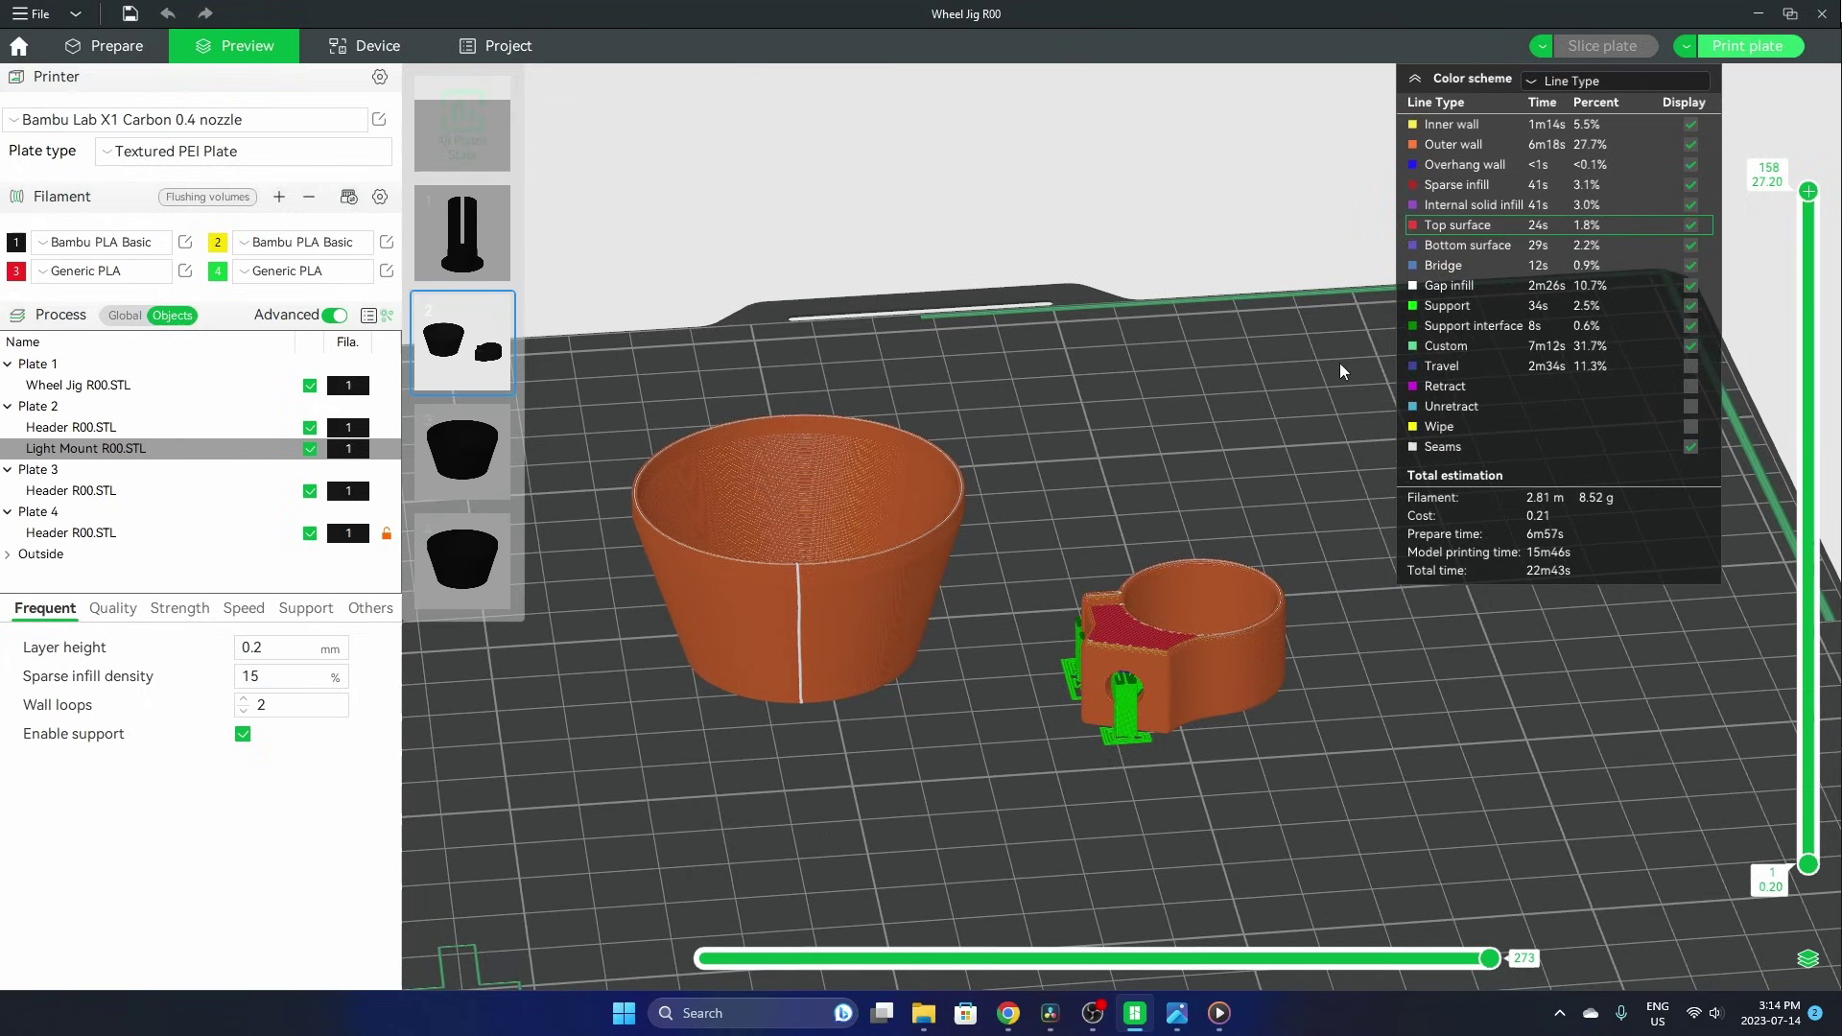
mouse_move(1807, 191)
mouse_down()
mouse_move(1802, 662)
mouse_move(1828, 167)
mouse_up()
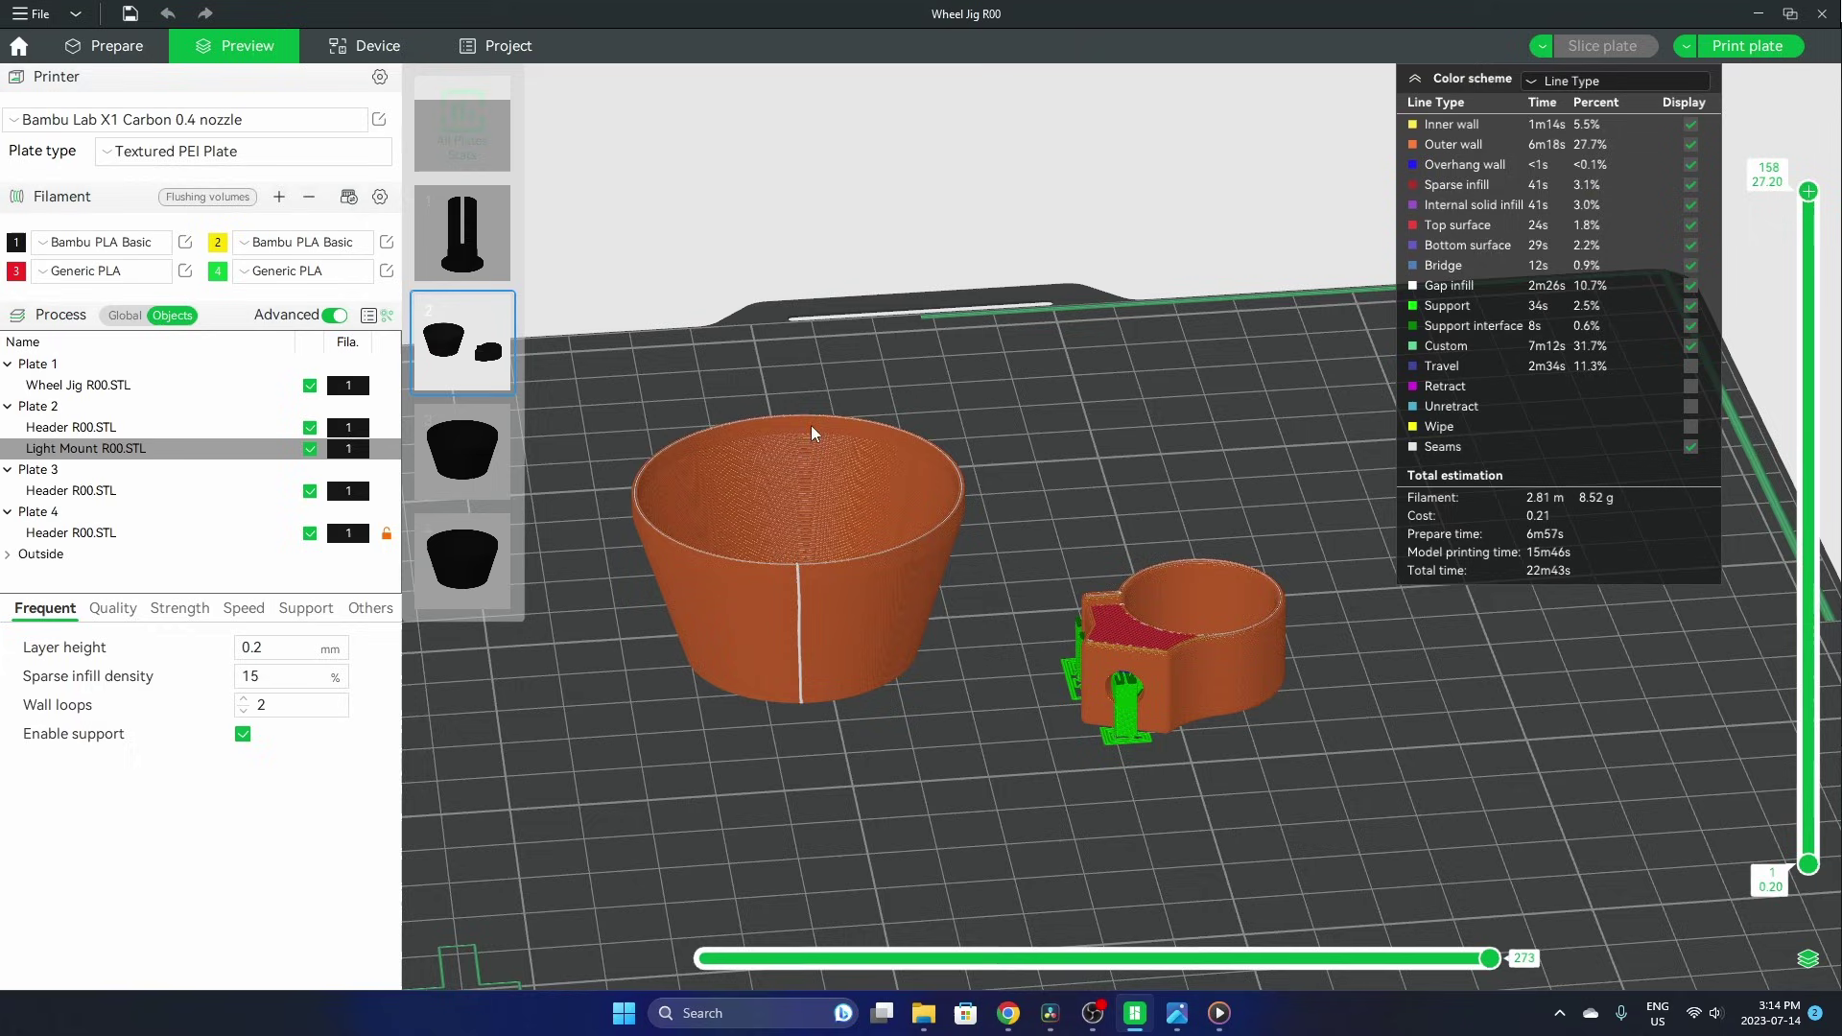
middle_drag(922, 775, 967, 798)
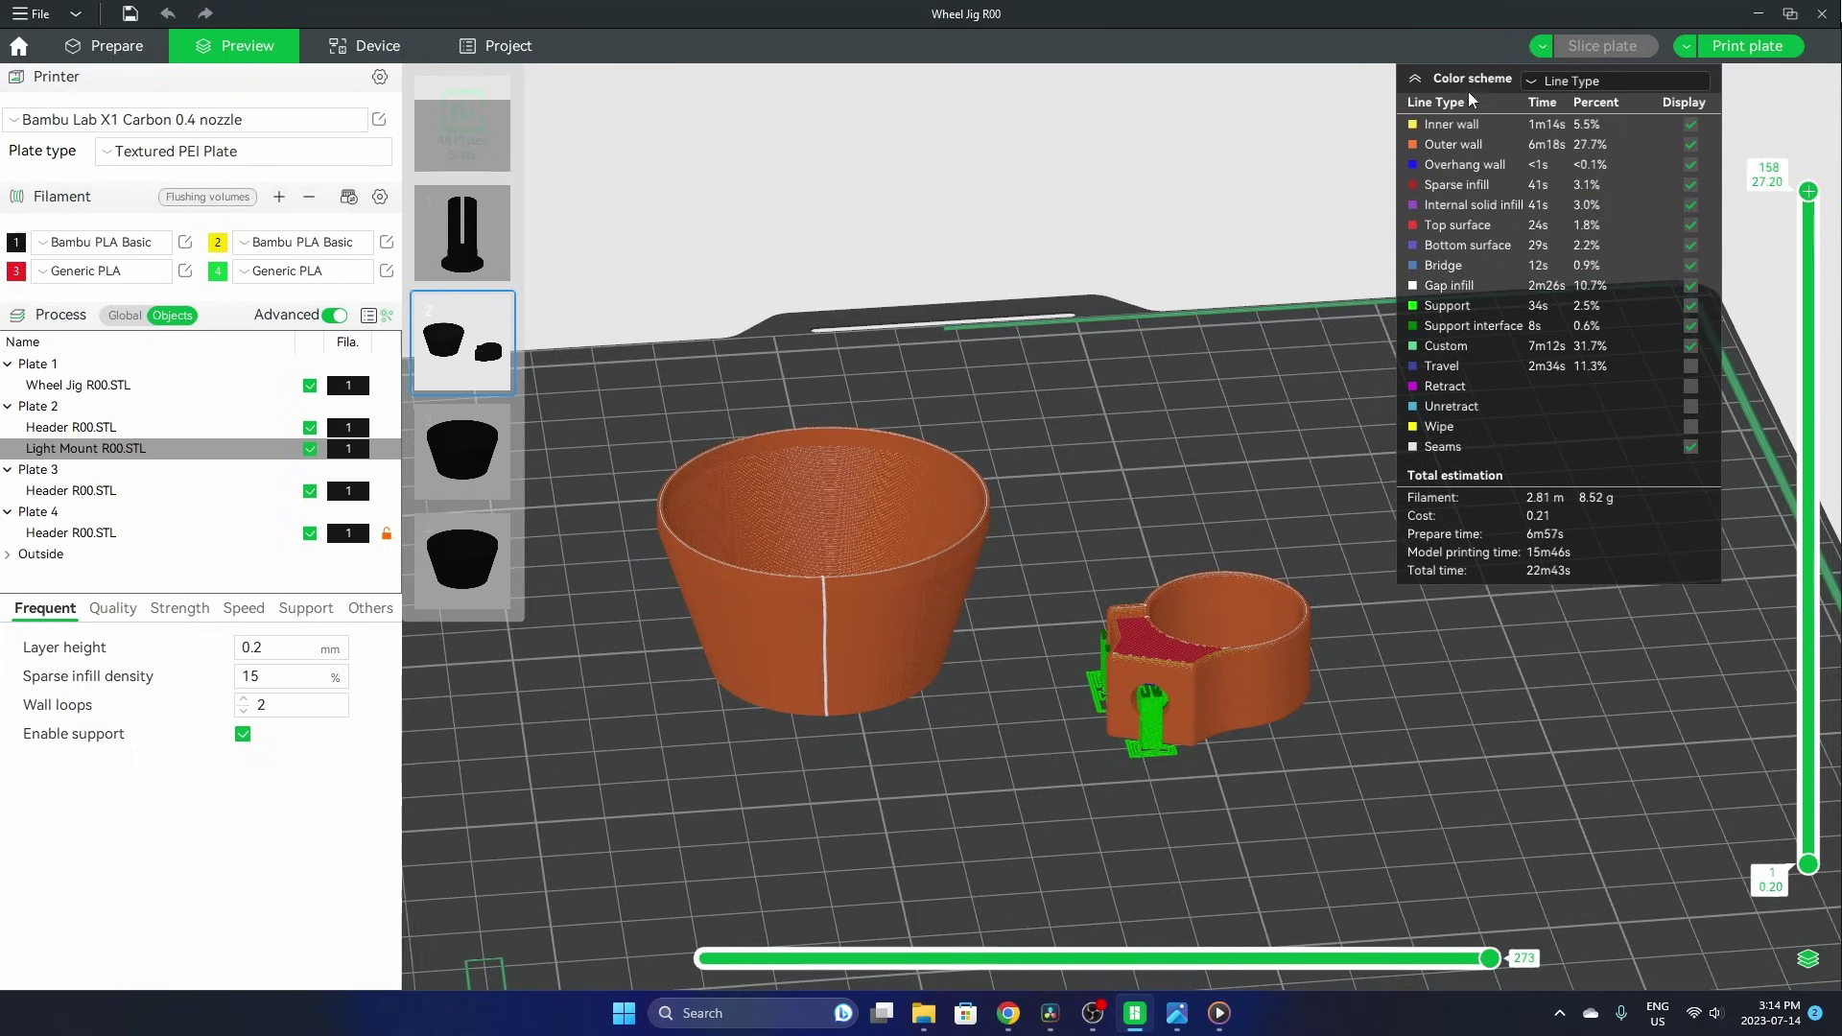
click(1530, 81)
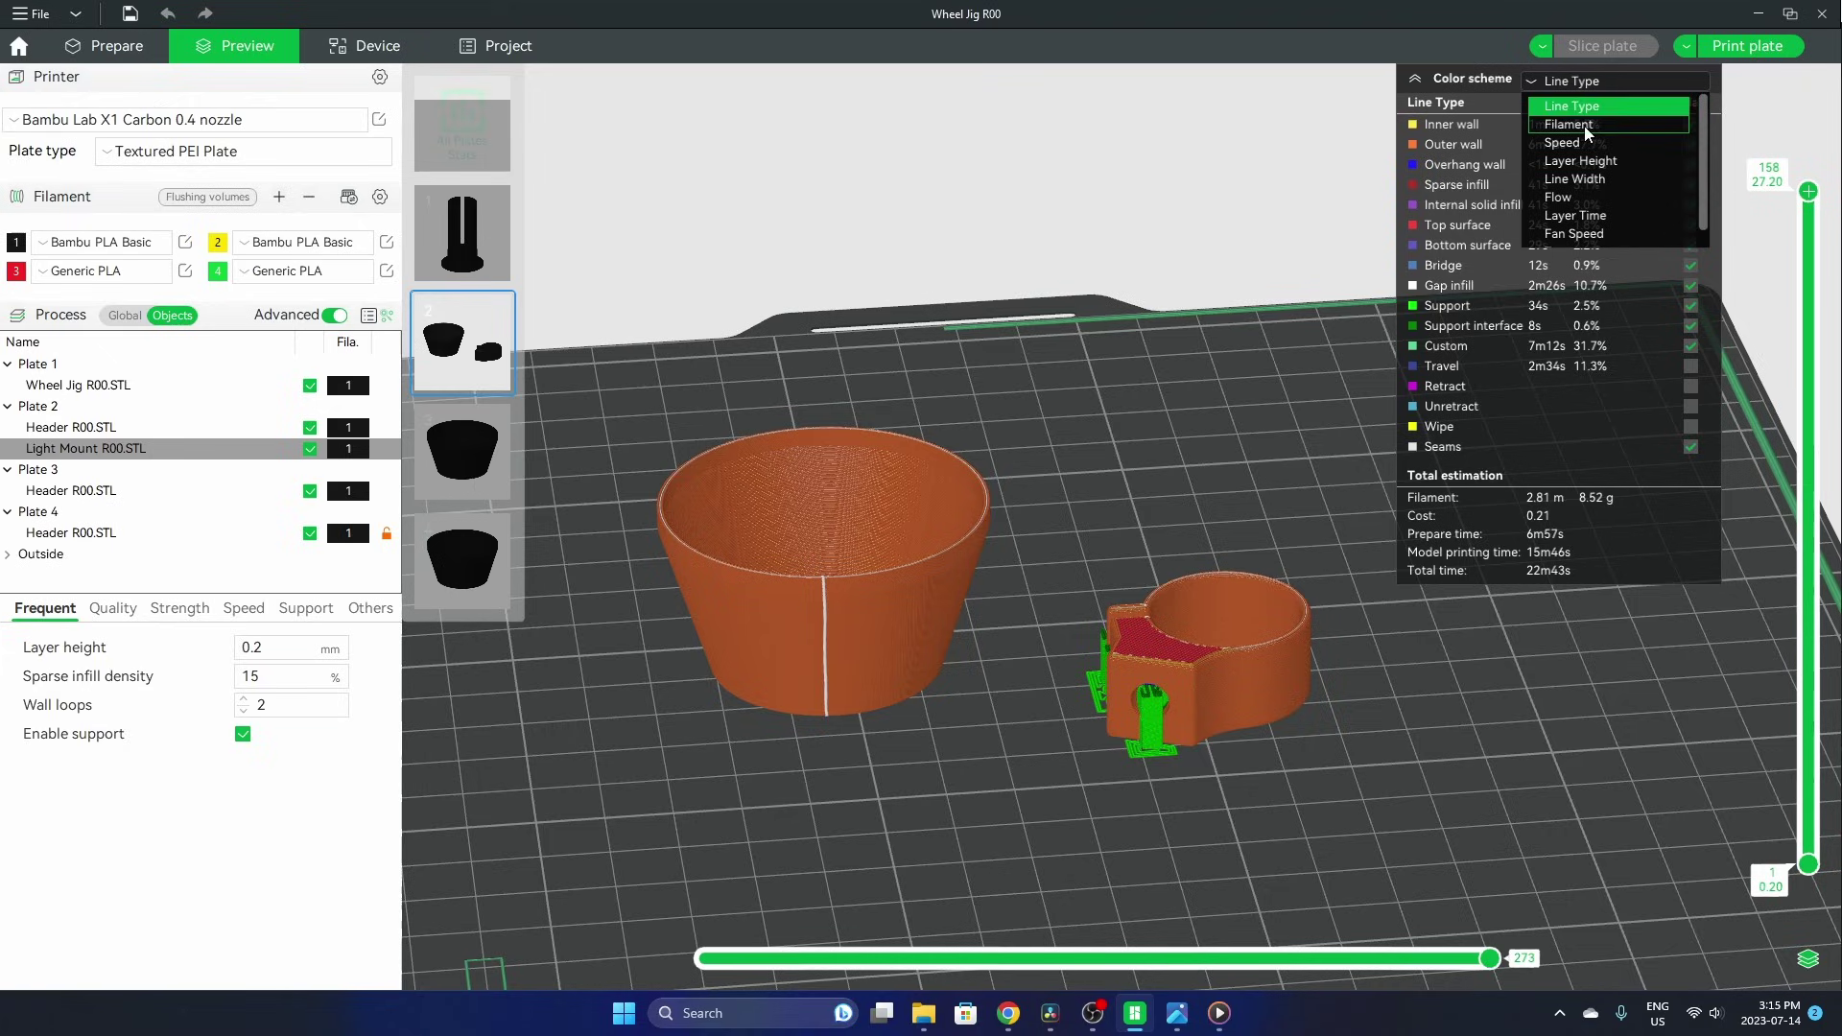
Colour the preview by Filament, then by Speed, and zoom in on both models.
click(1569, 125)
click(1535, 84)
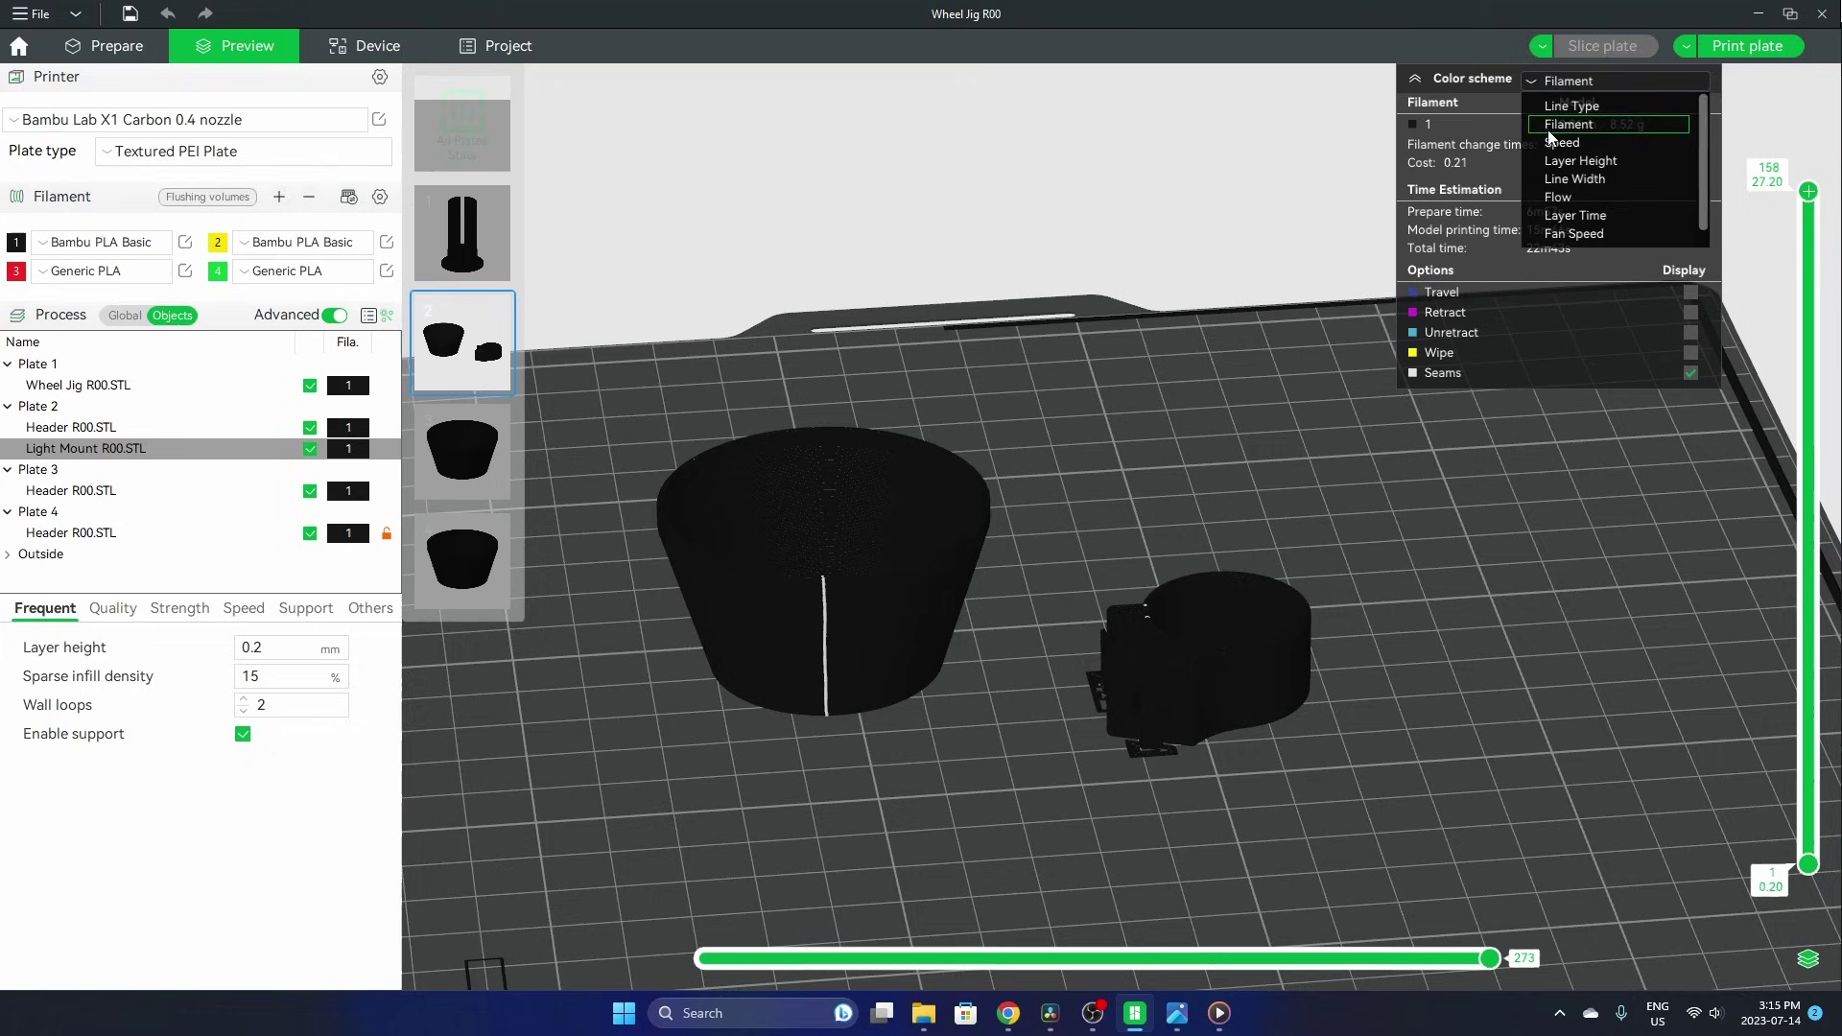
click(1566, 144)
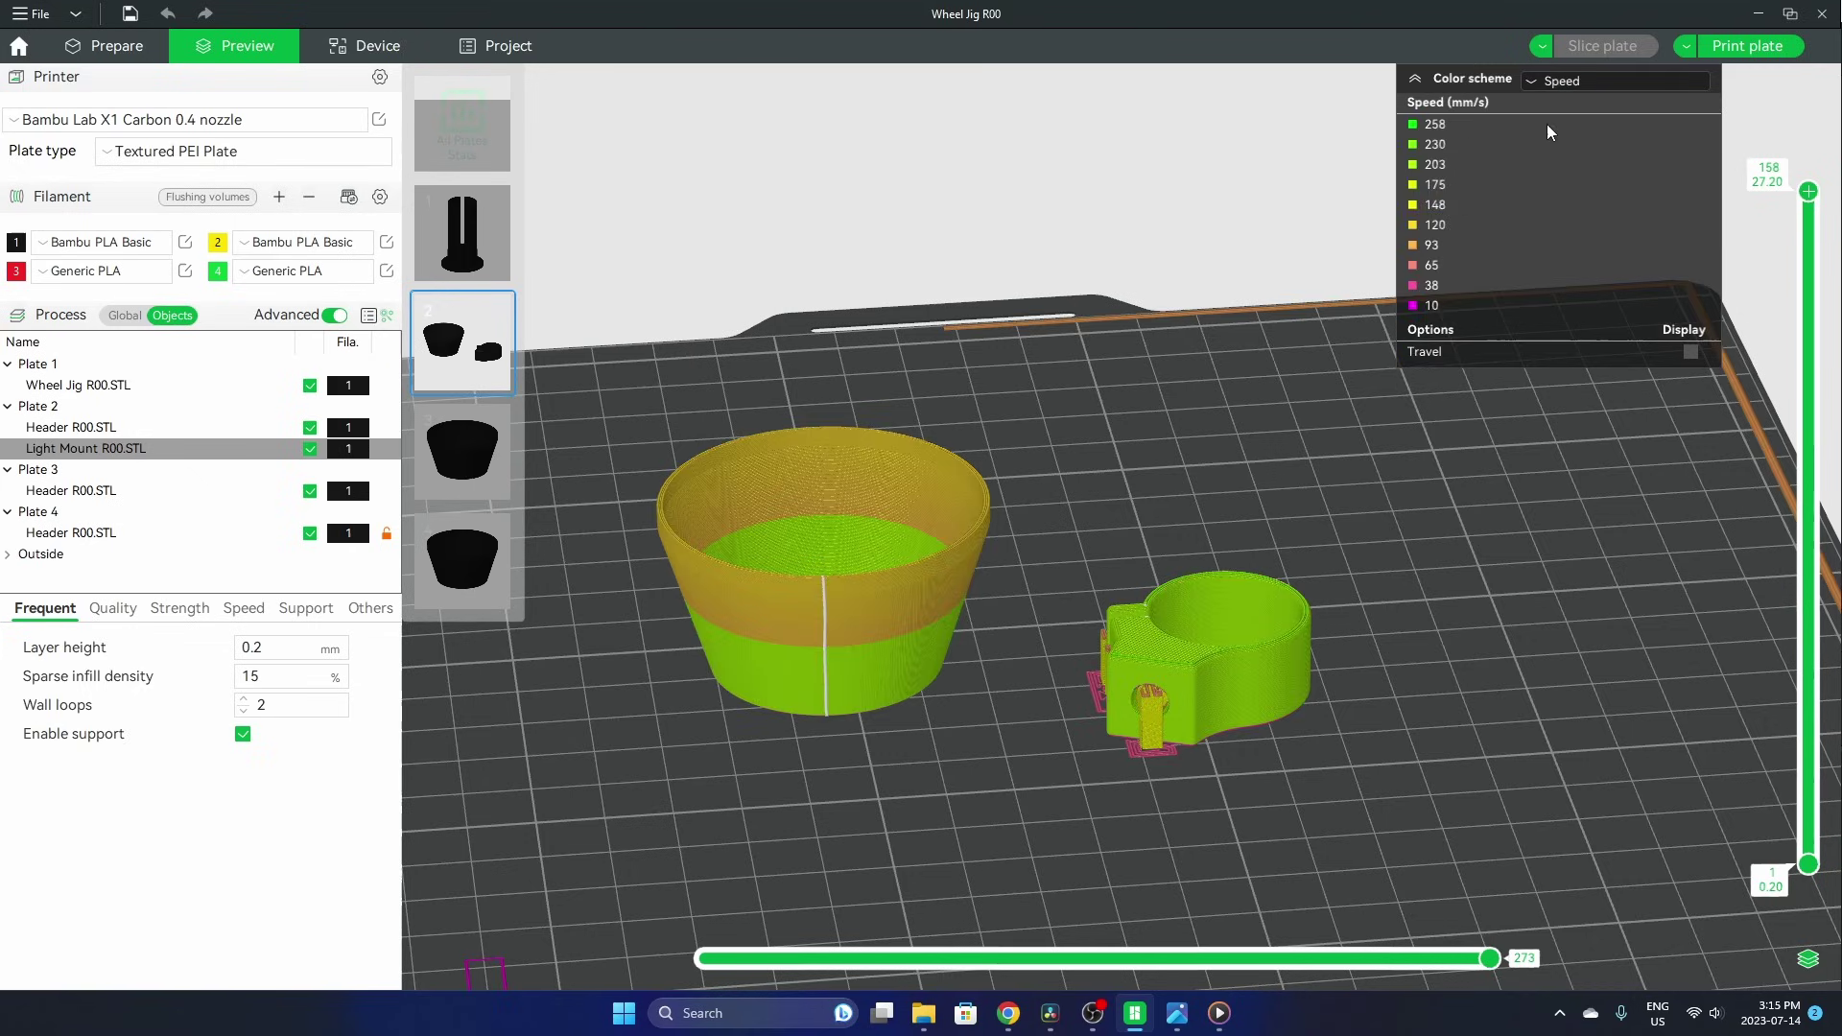
scroll(990, 689, up, 2)
right_drag(990, 682, 1259, 635)
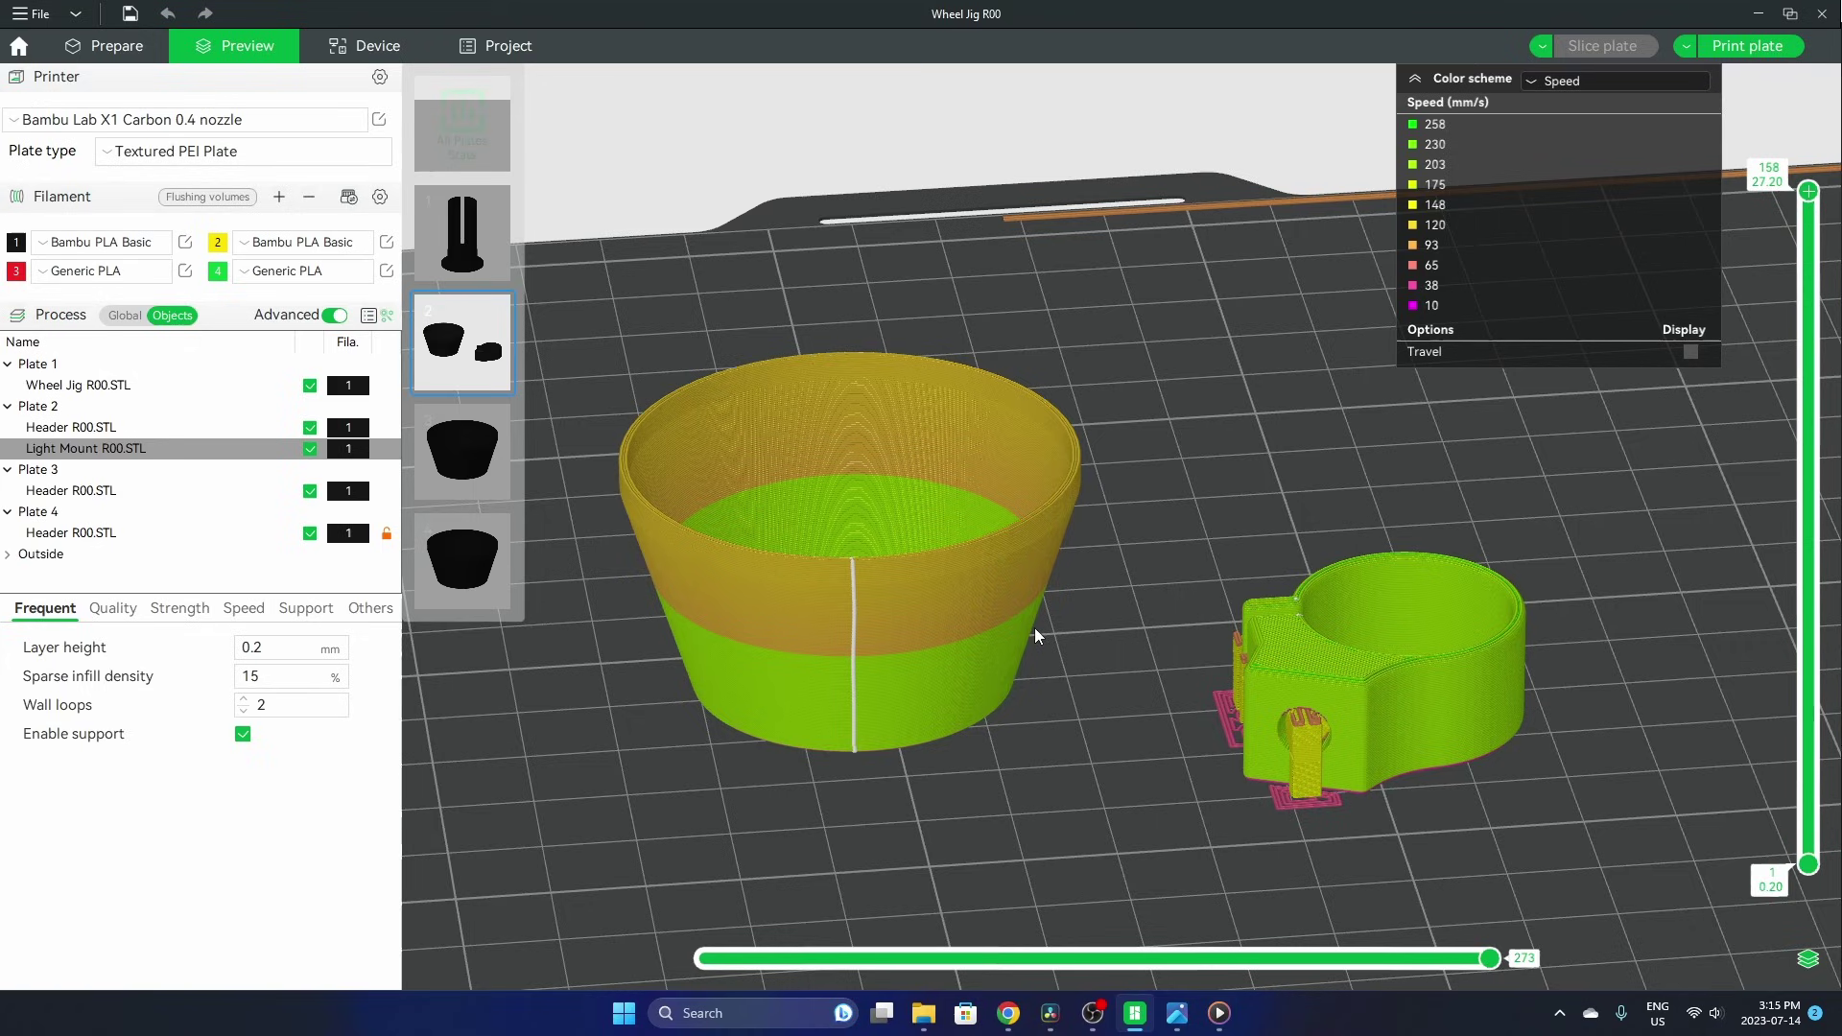
scroll(1033, 626, down, 1)
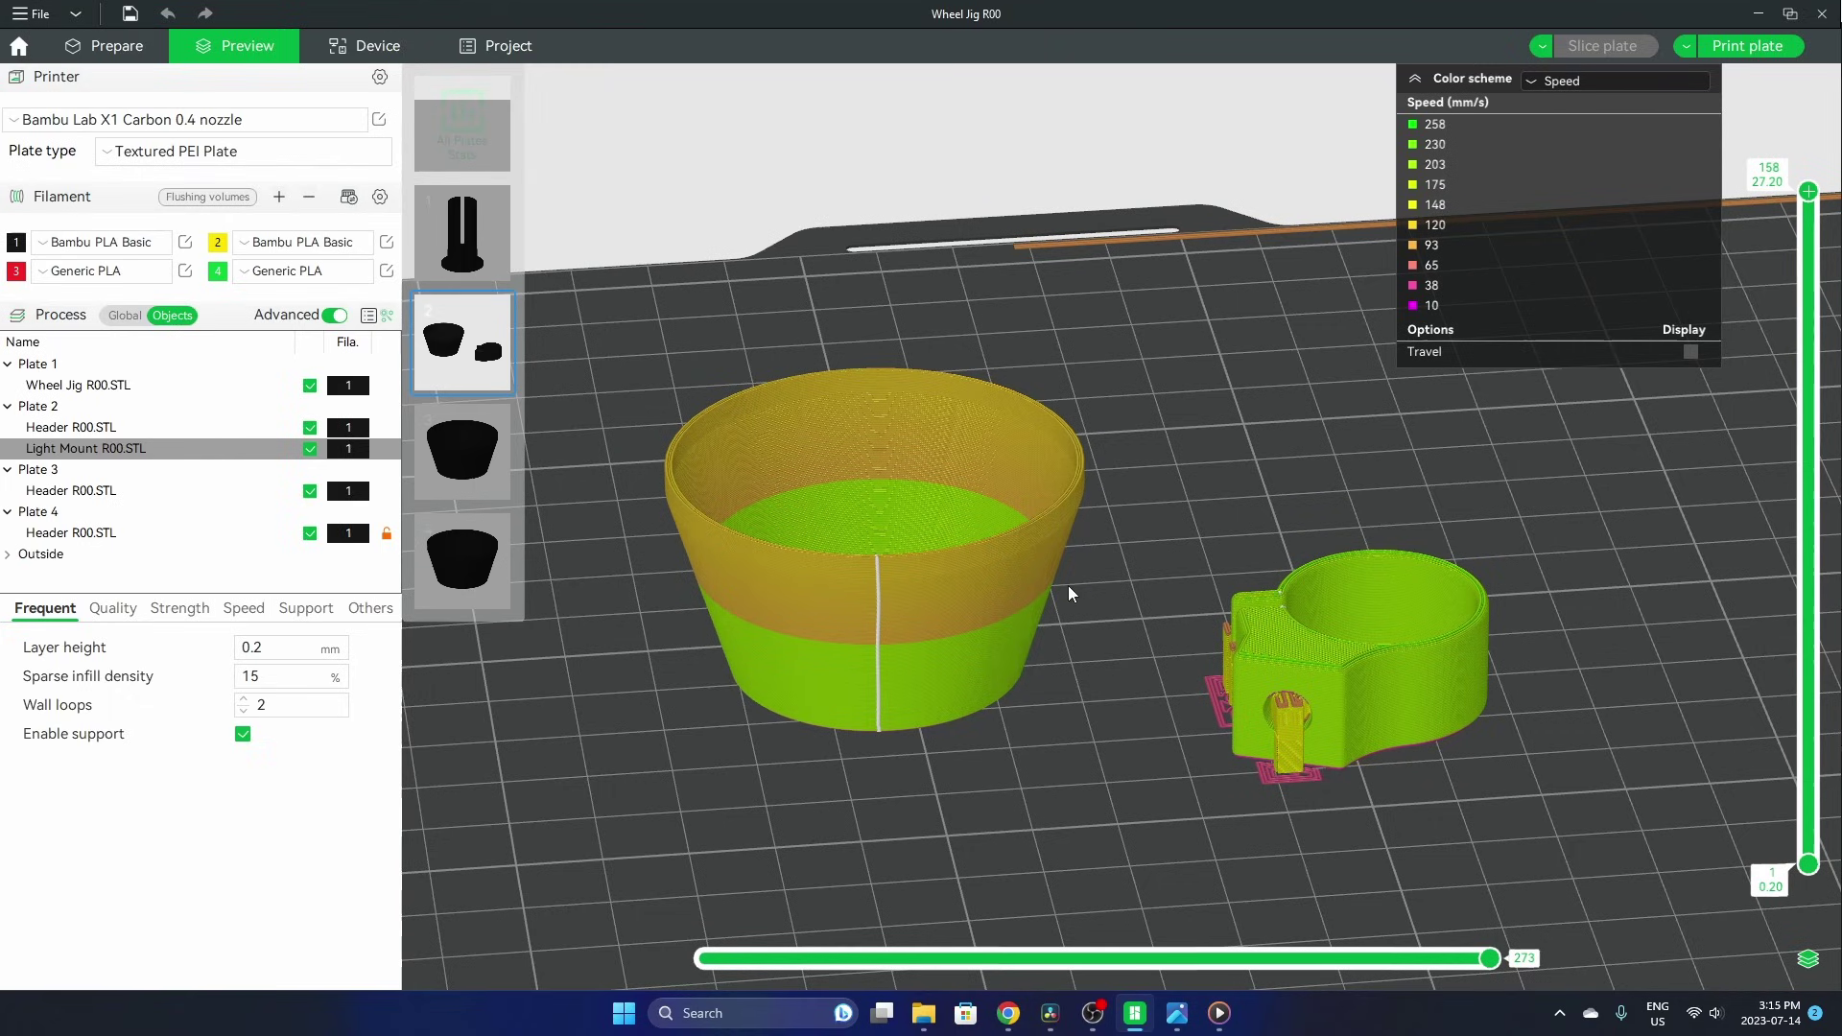
Colour the preview by Flow and zoom in to centre the cone.
click(1529, 81)
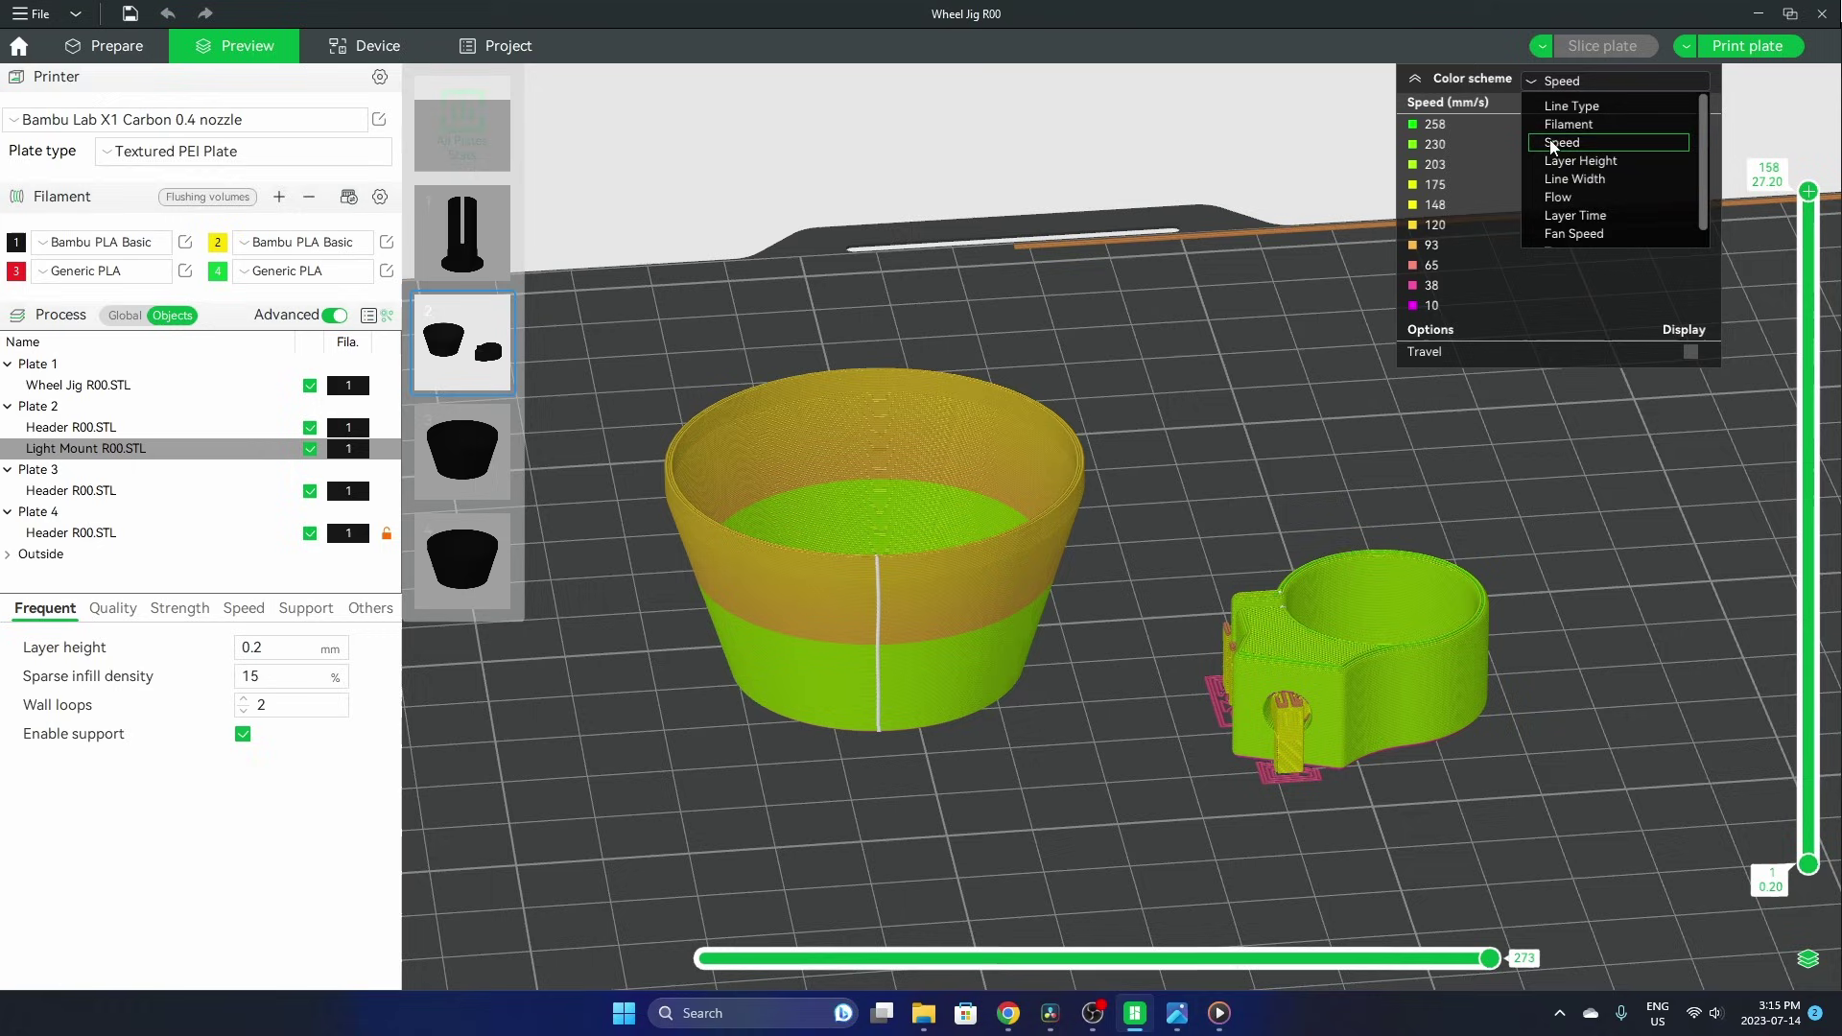
click(1569, 197)
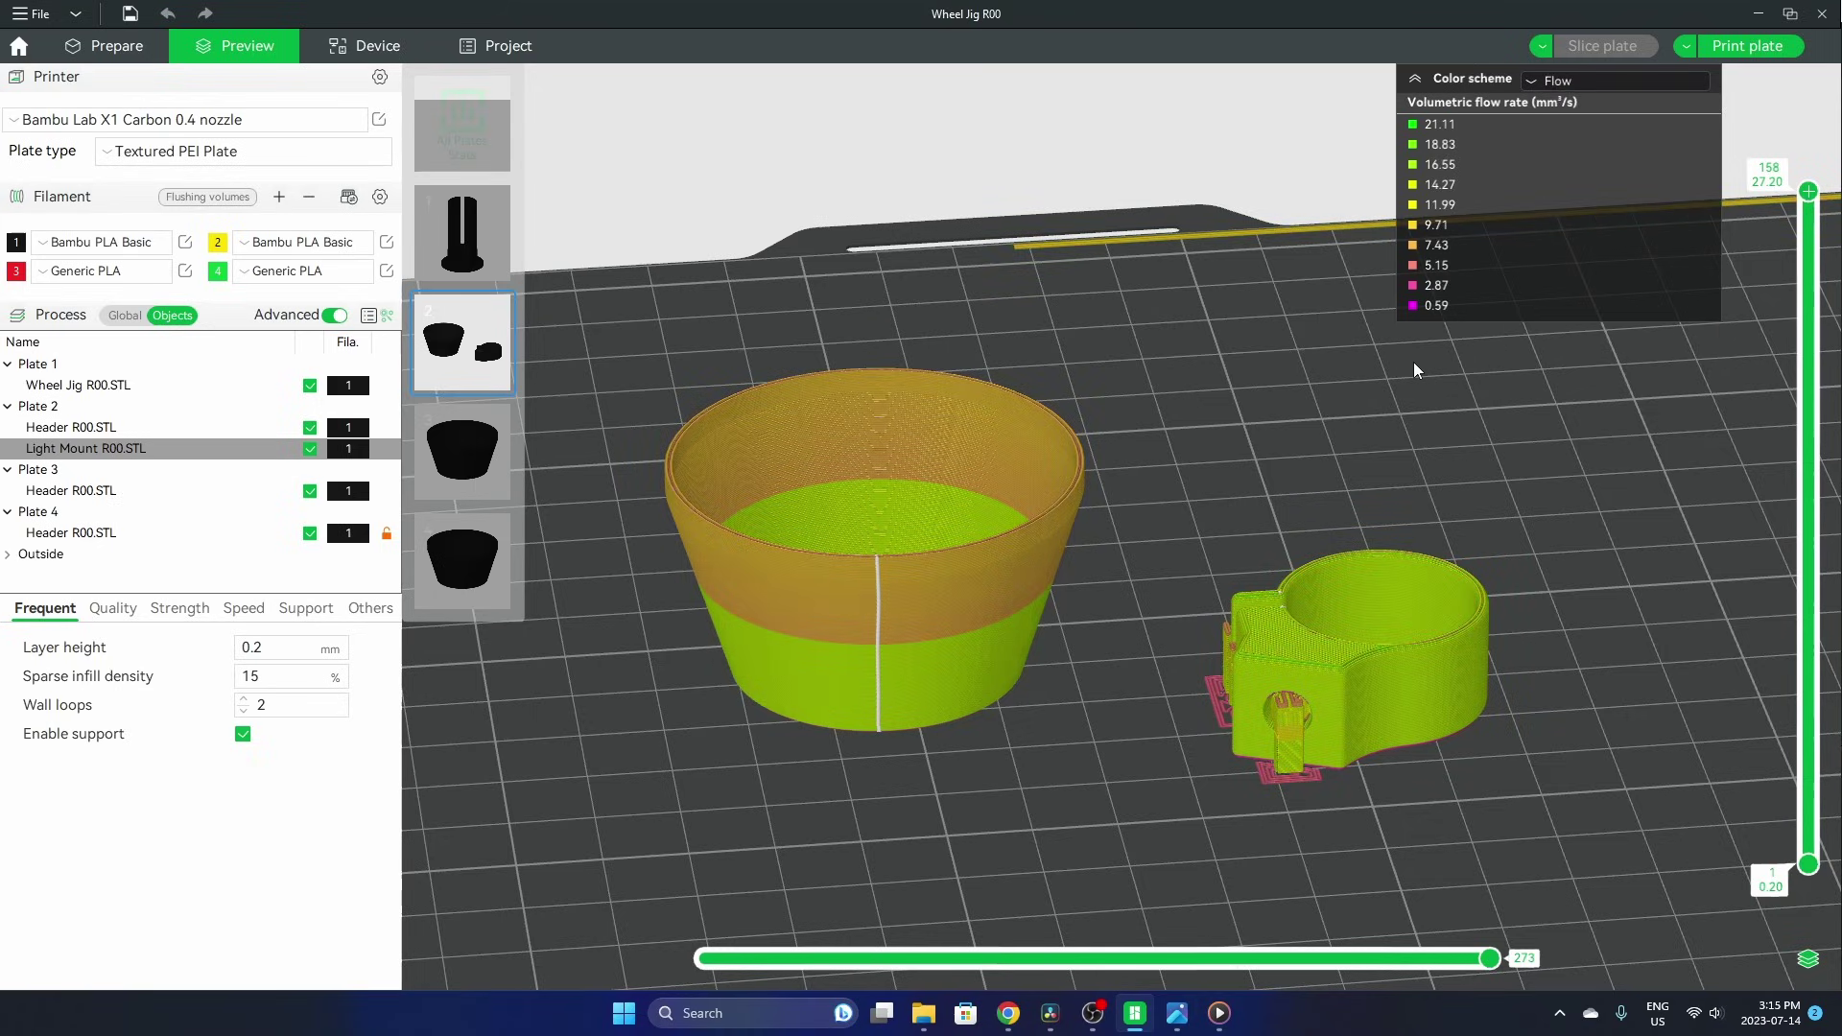
scroll(1167, 586, up, 2)
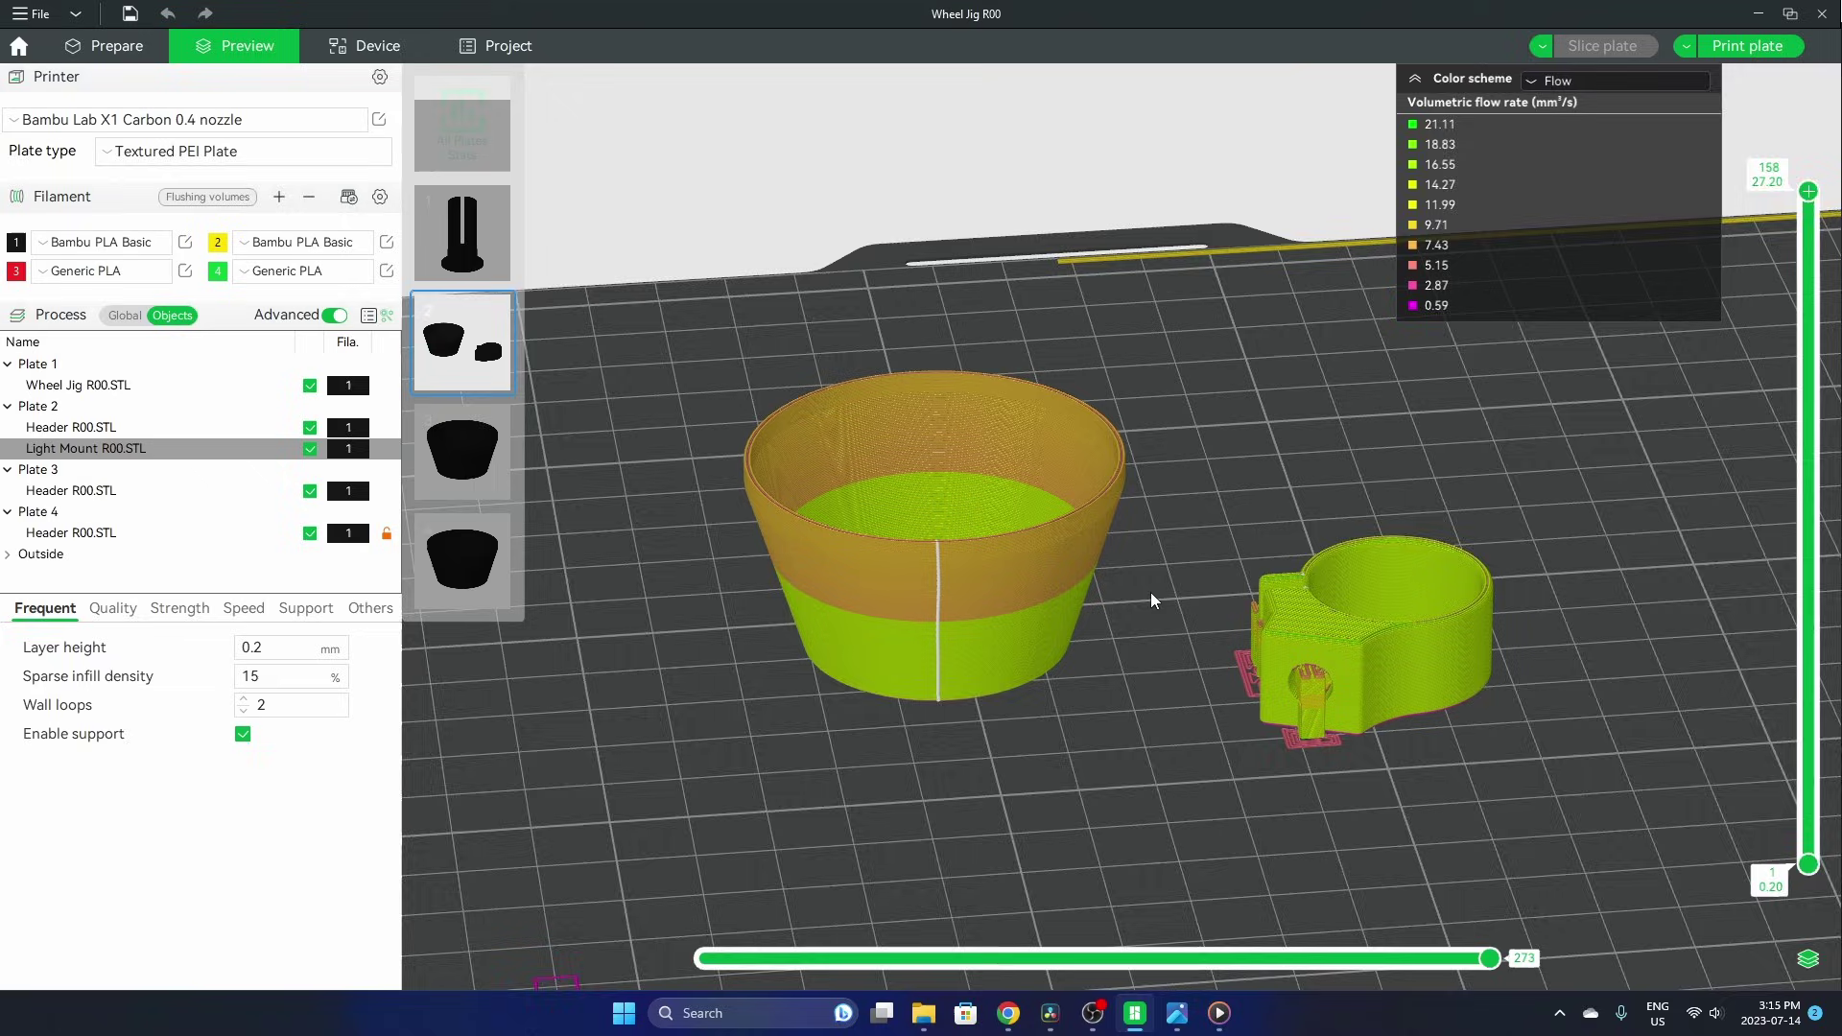
scroll(1149, 591, up, 2)
middle_drag(1134, 681, 1151, 737)
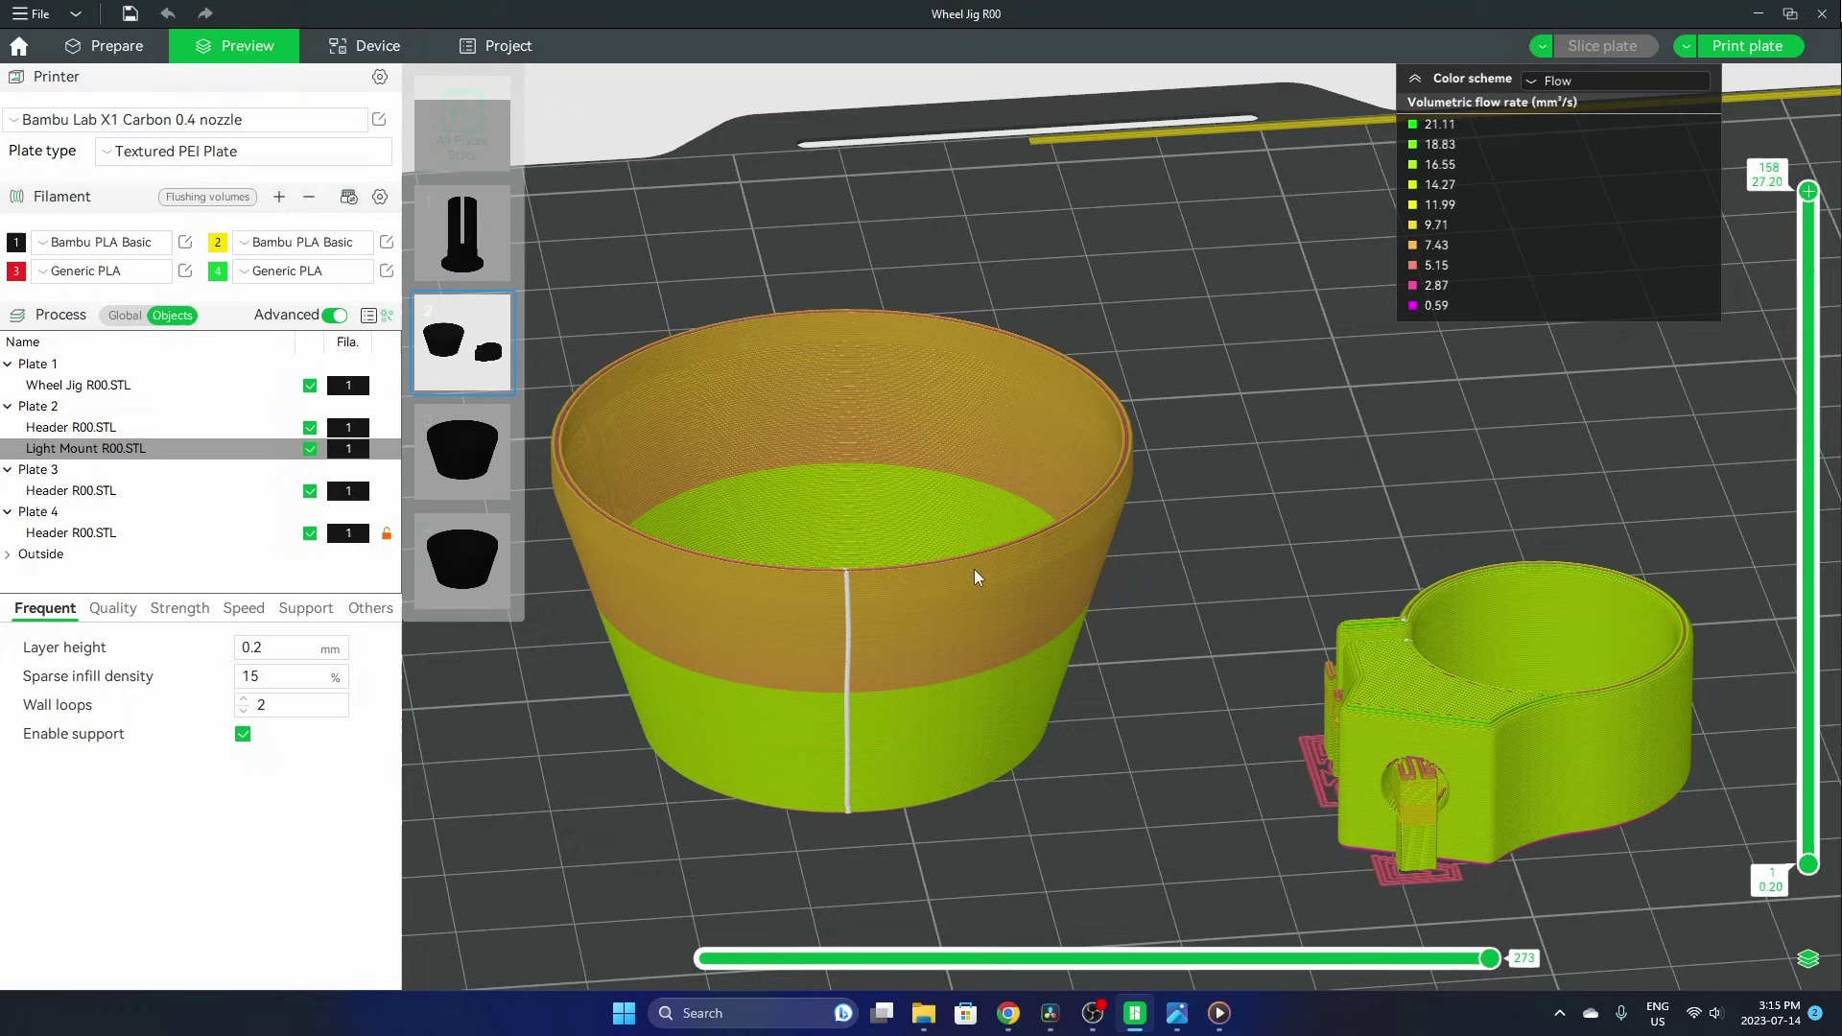
Pan from end to end along the flow-coloured purge lines at the bed's front edge.
scroll(1165, 659, down, 2)
middle_drag(1181, 647, 1315, 687)
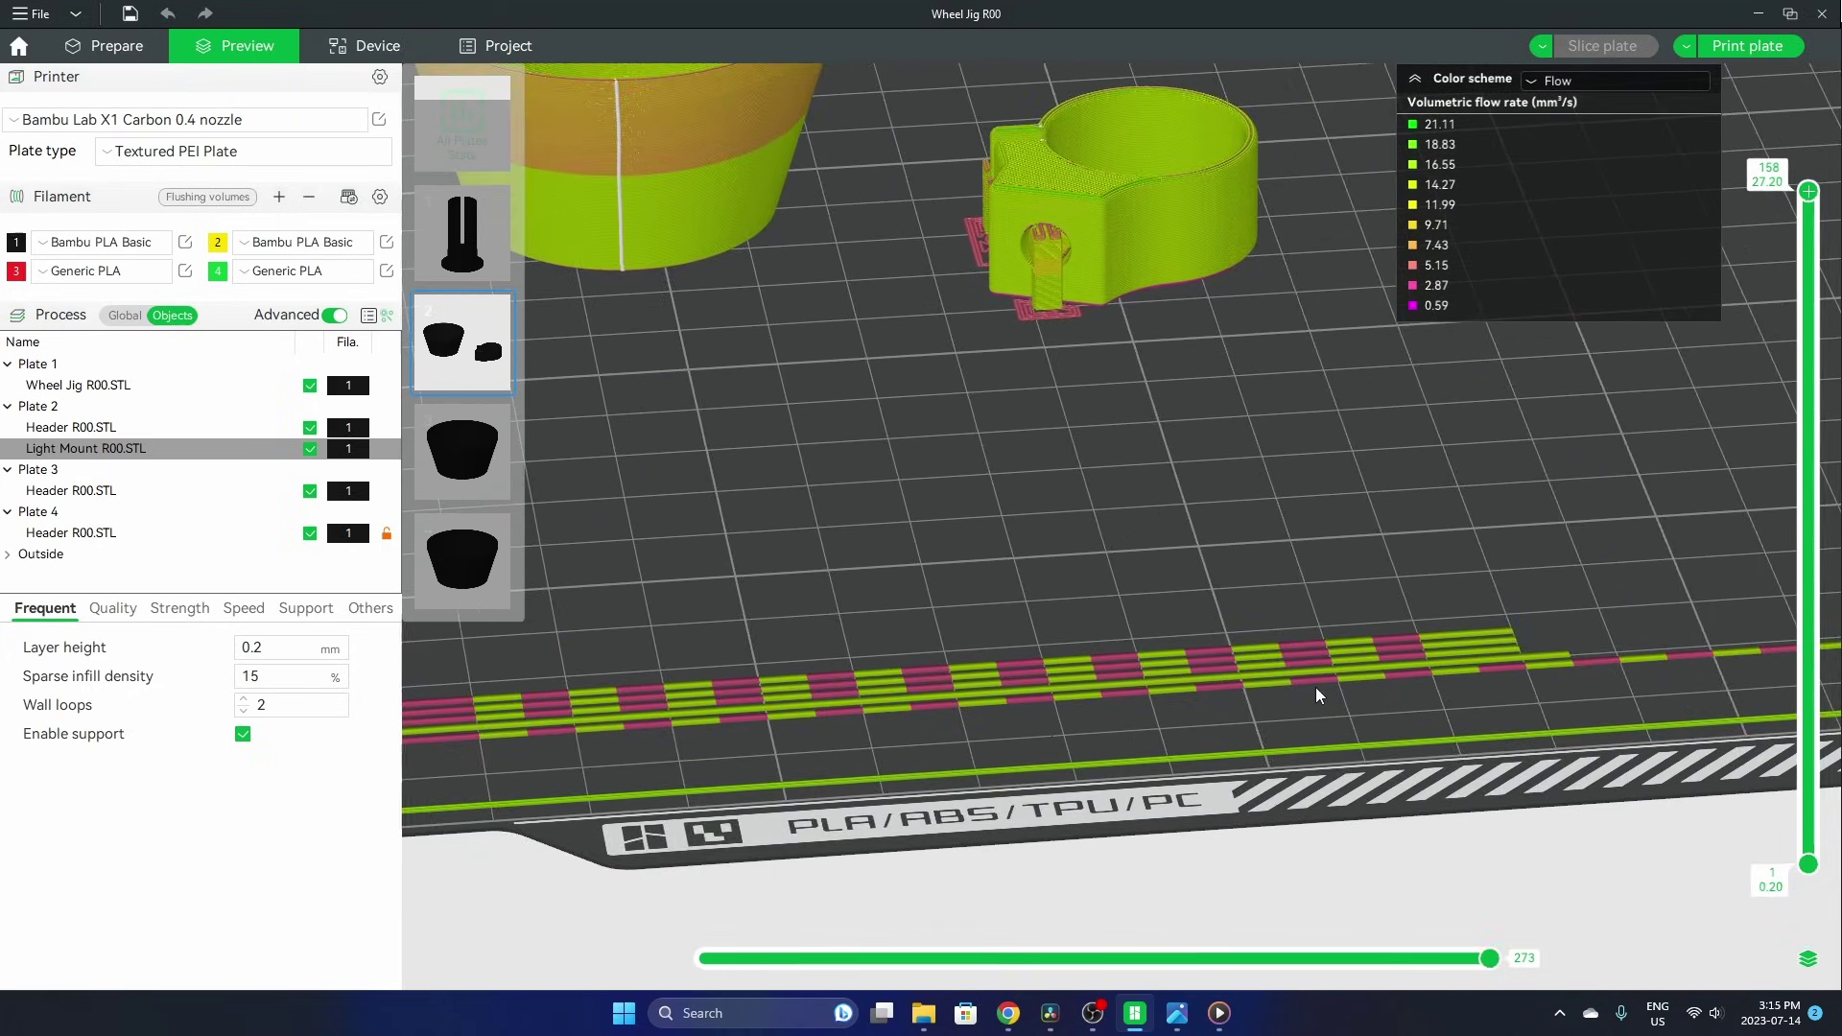
middle_drag(1013, 744, 1127, 755)
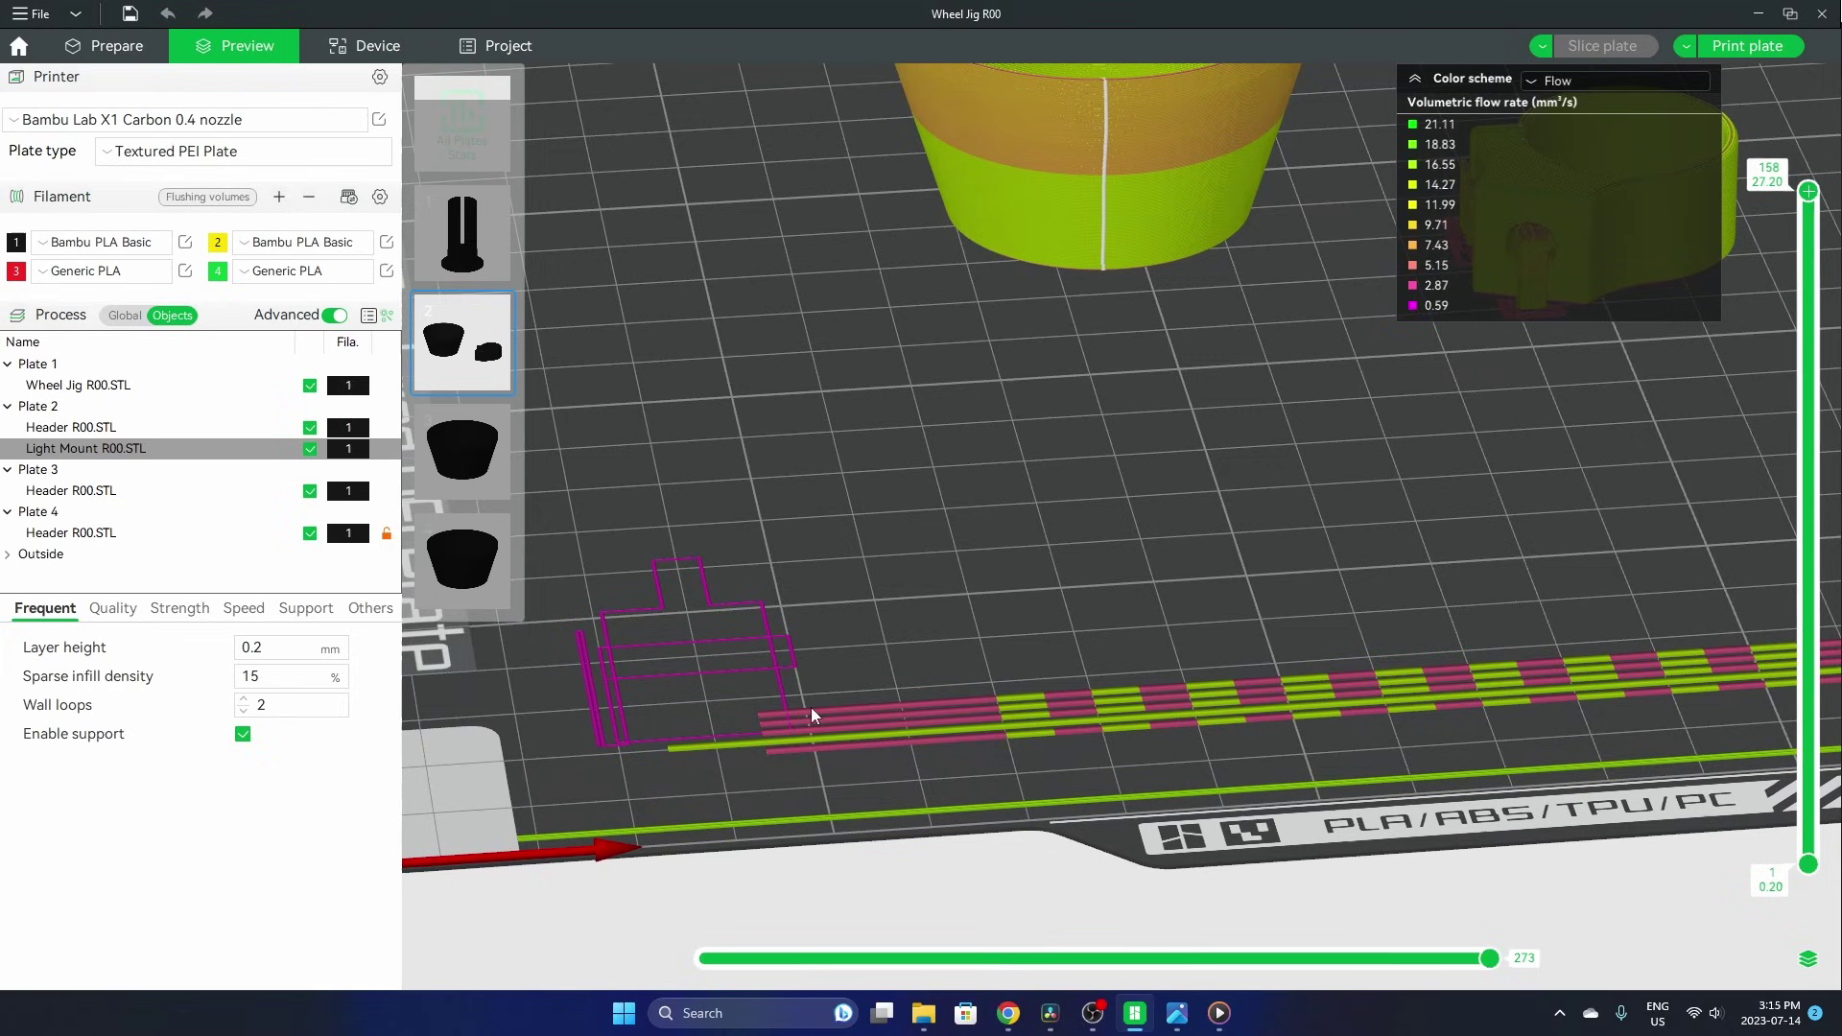
middle_drag(1274, 761, 1109, 852)
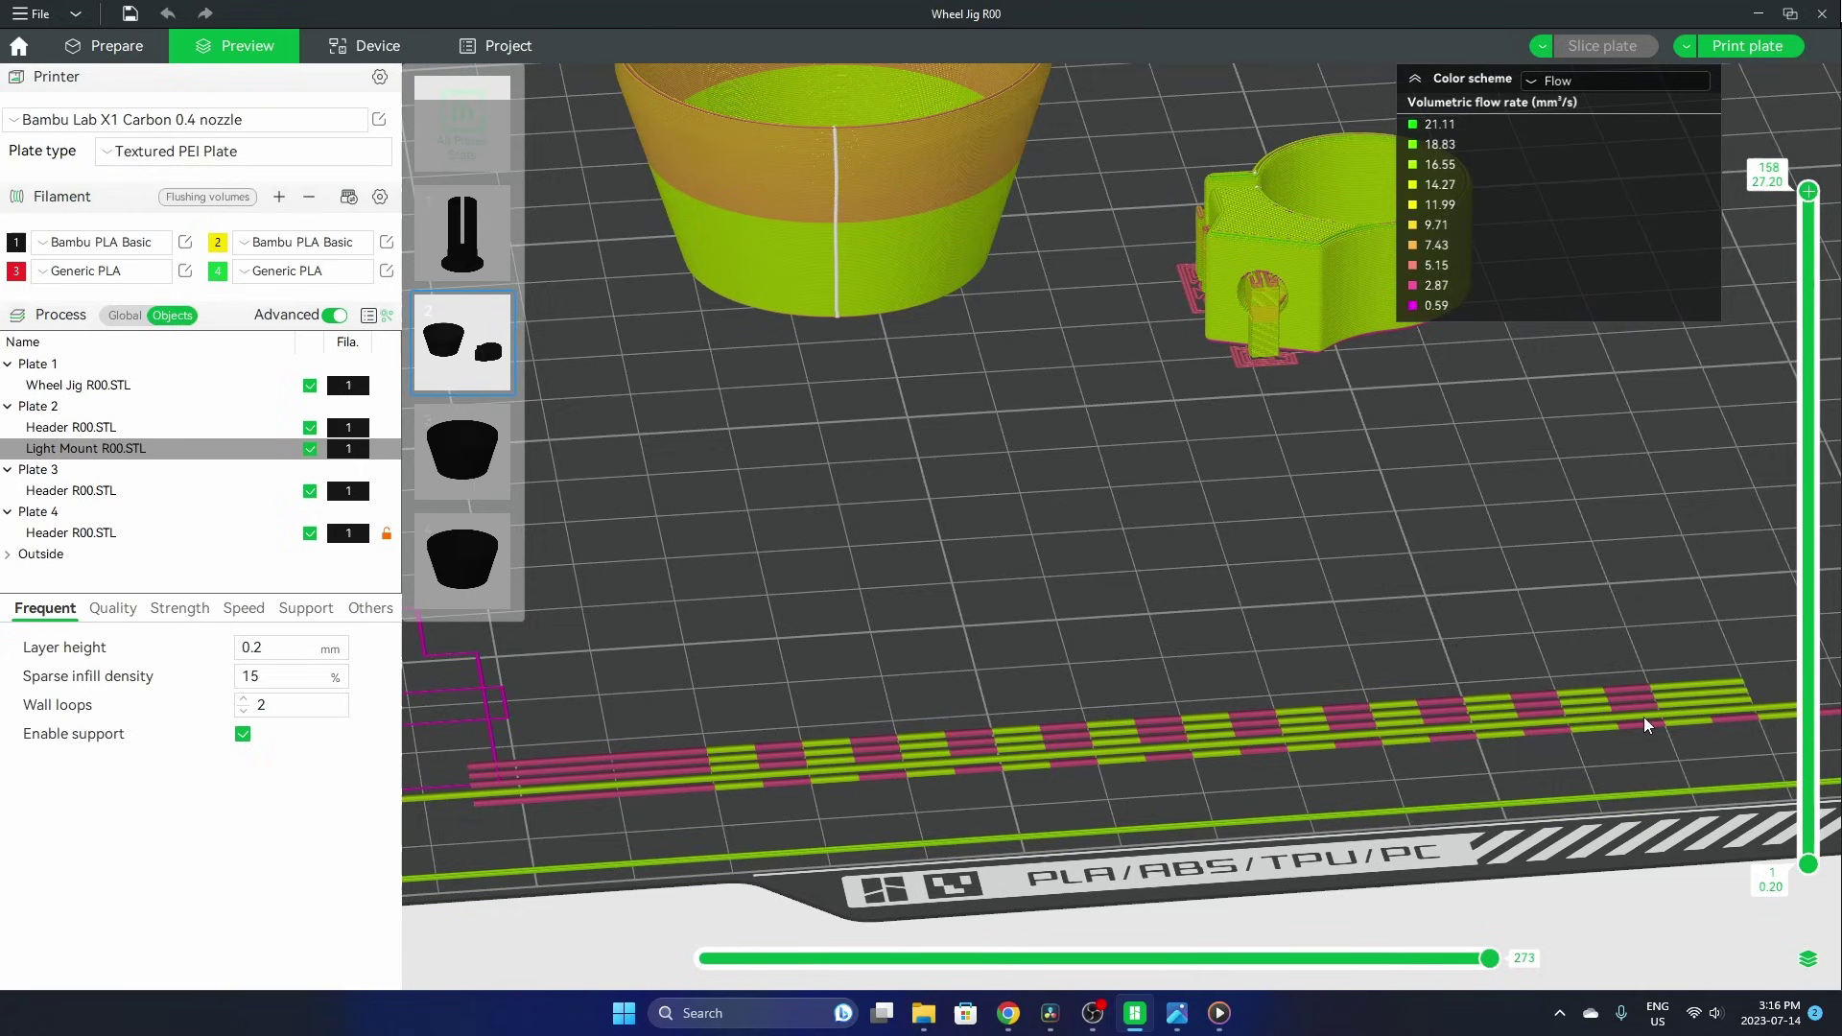
middle_drag(868, 815, 1255, 811)
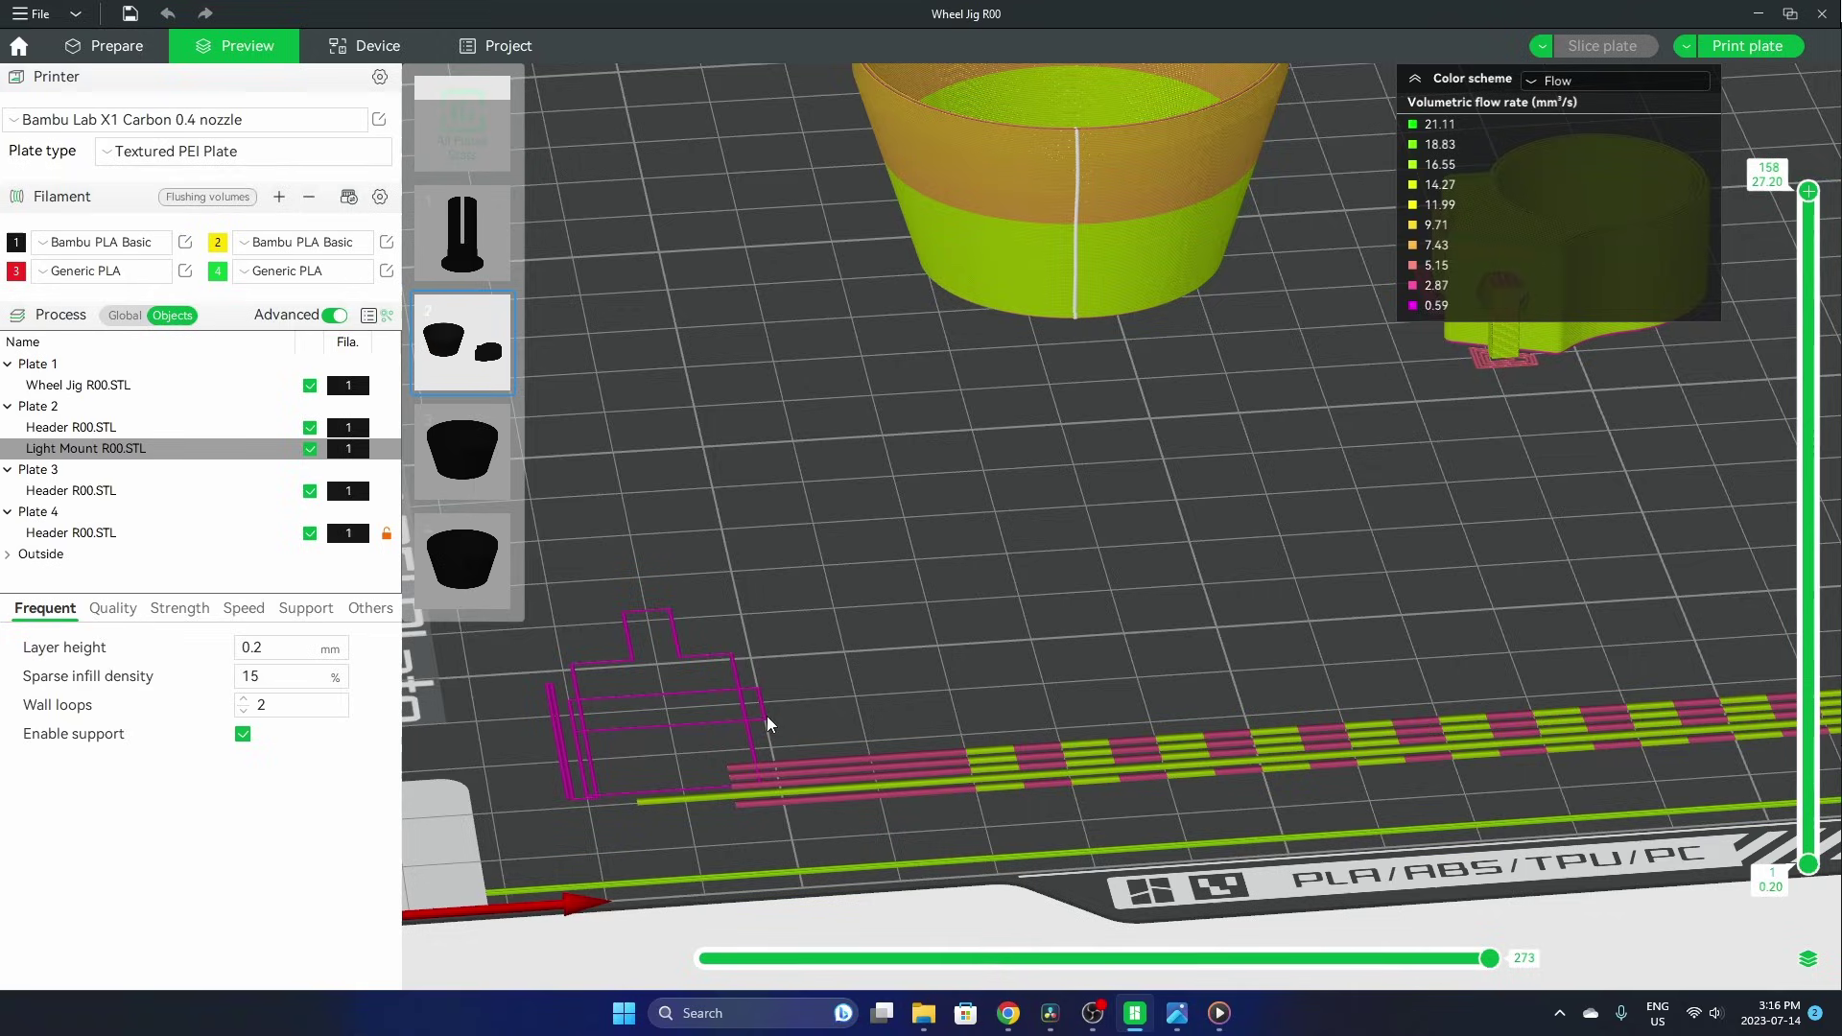
scroll(1006, 699, down, 5)
Slice plate 3 and orbit around its flow-coloured cone.
click(463, 451)
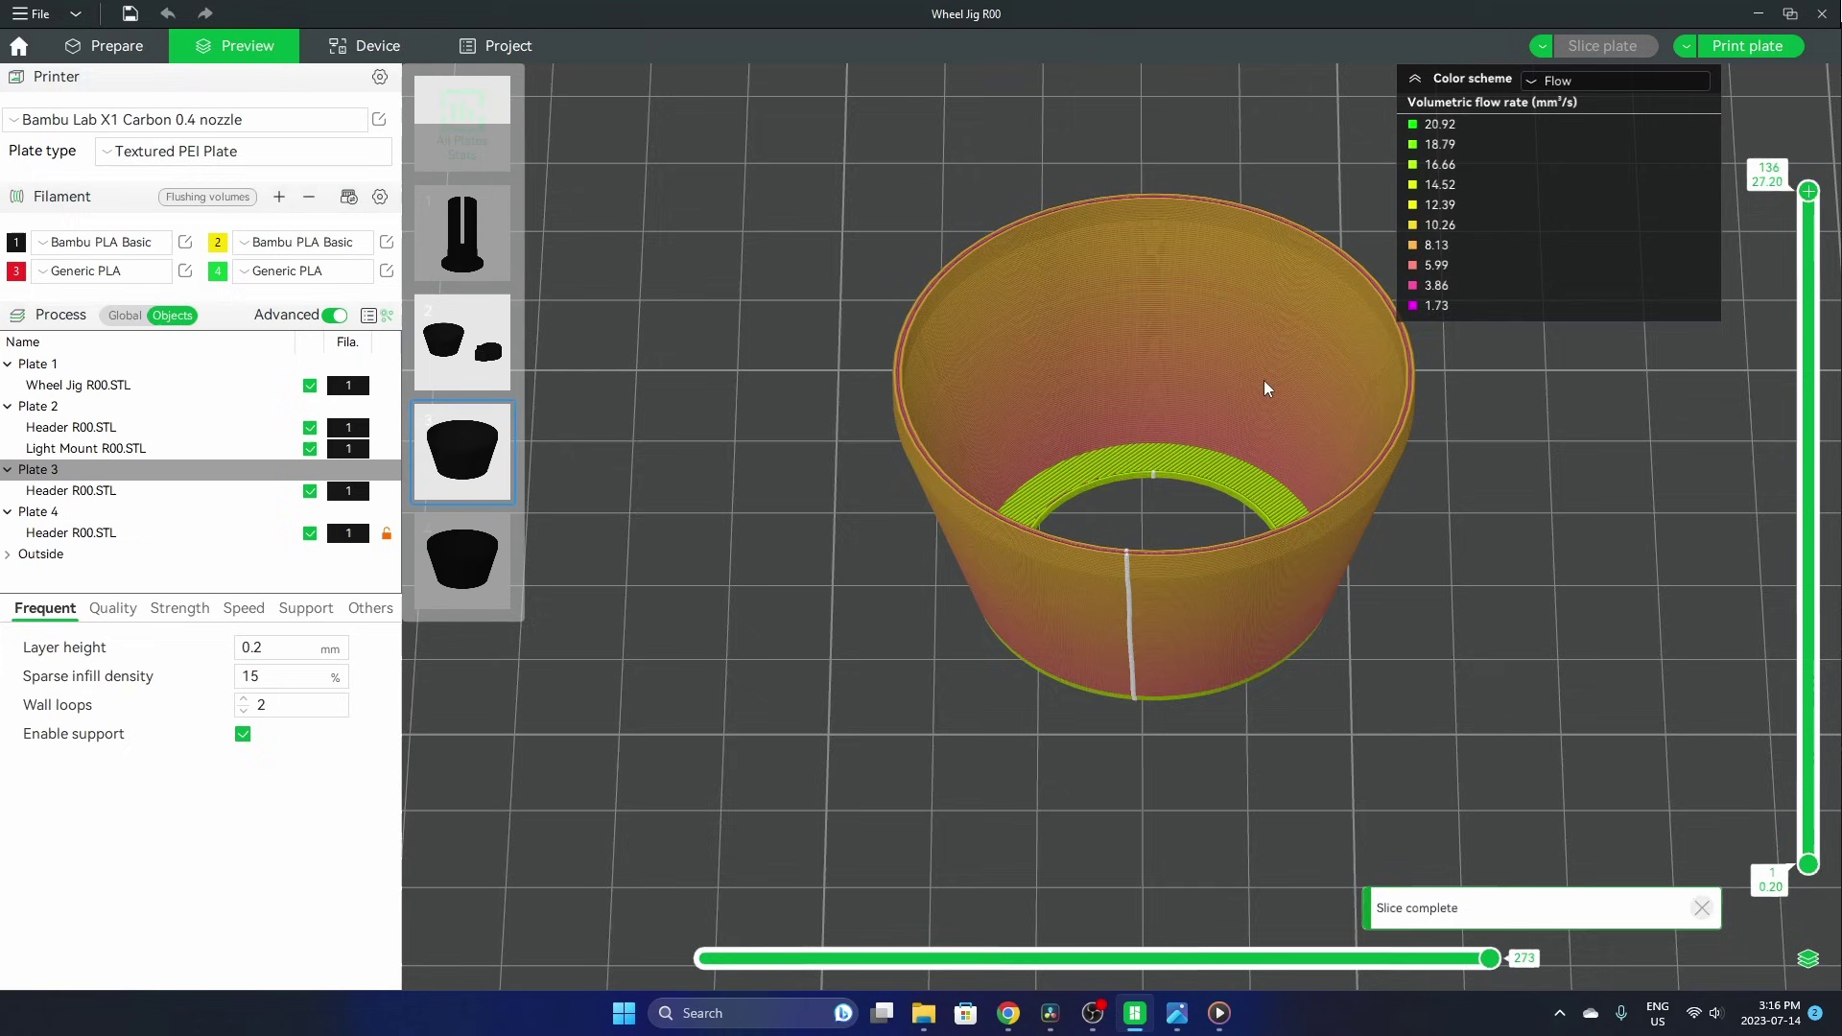
drag(1226, 670, 1257, 722)
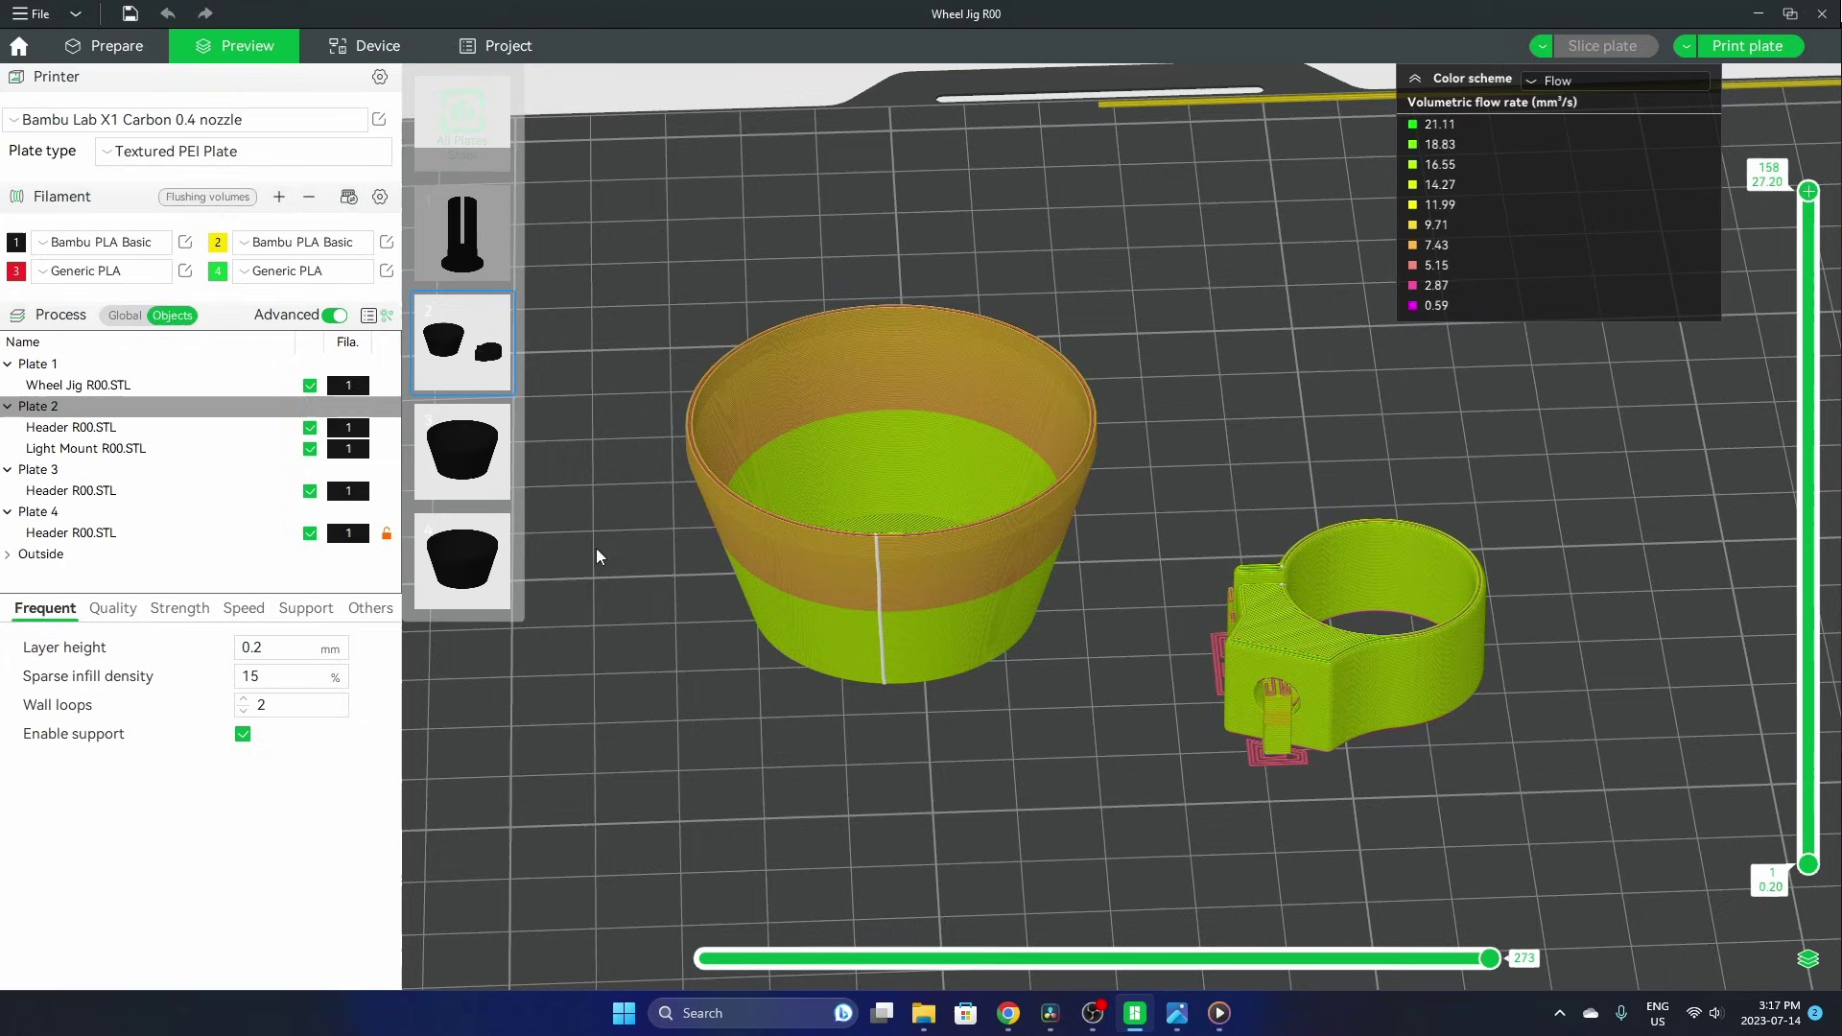
Select Header R00.STL and Light Mount R00.STL and set their outer wall speed to 100 mm/s.
click(184, 429)
shift+click(176, 451)
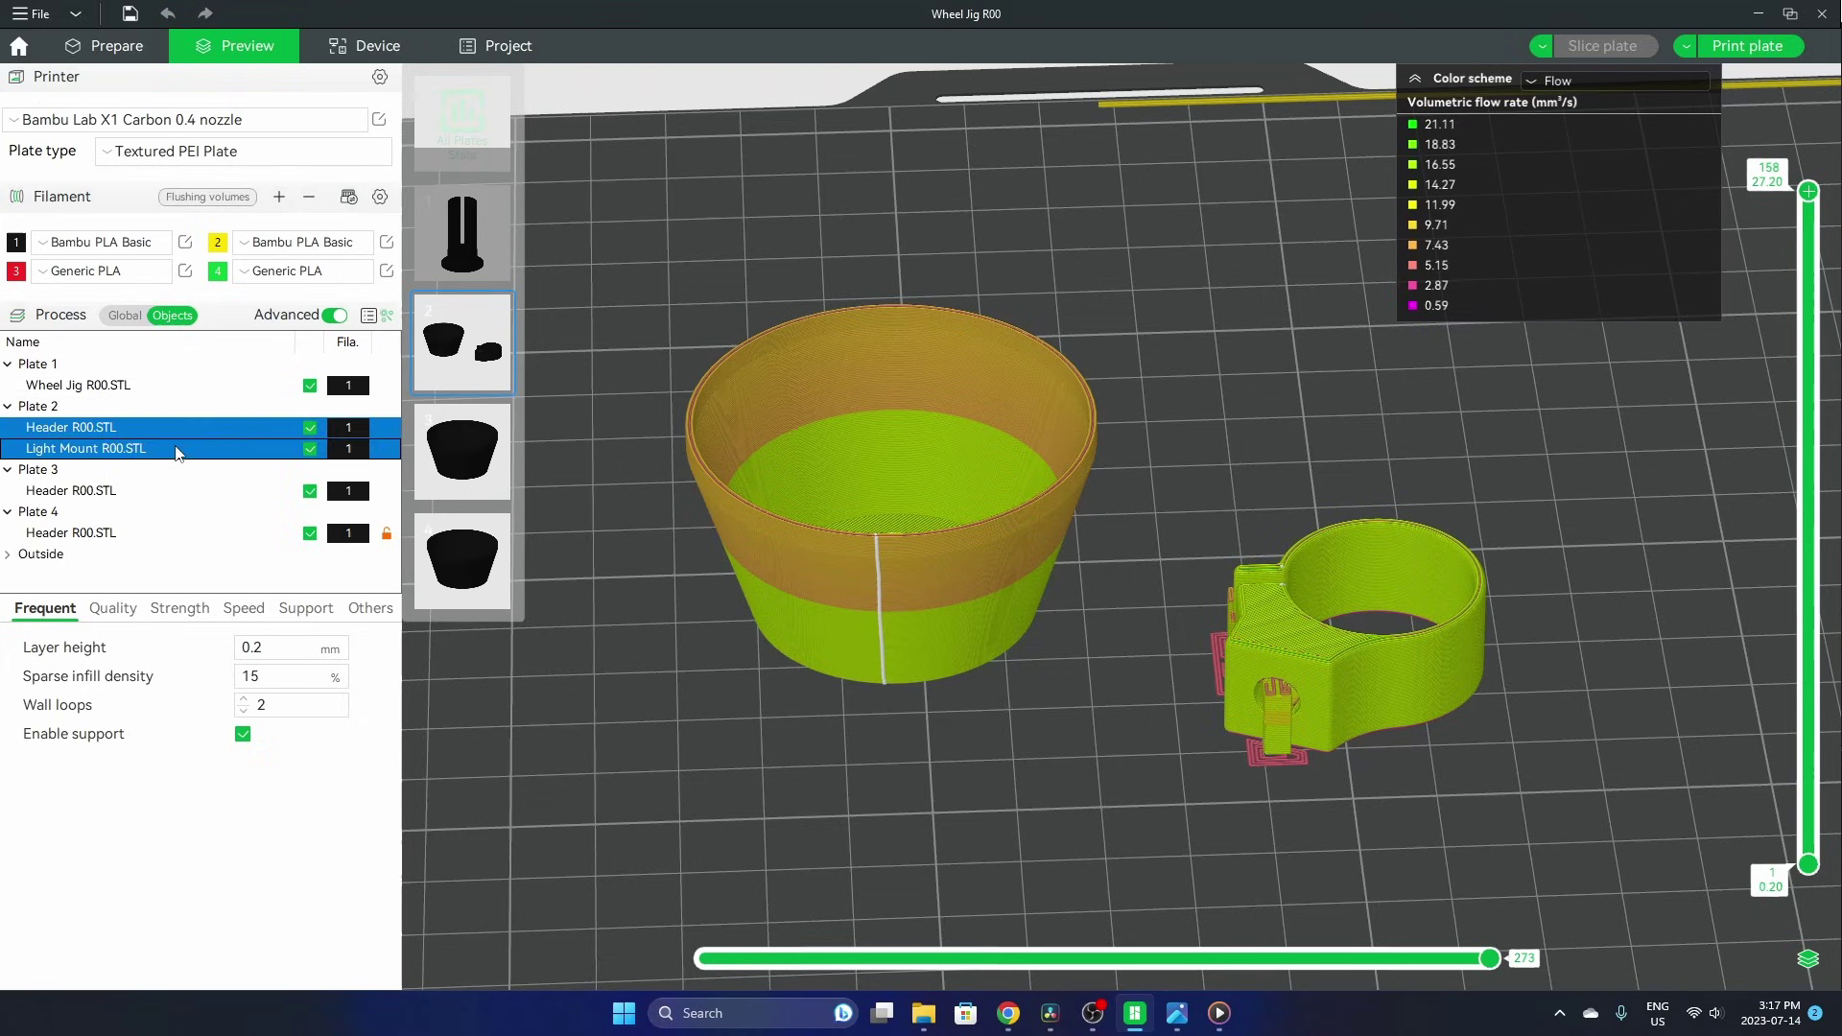
right_click(153, 428)
click(93, 444)
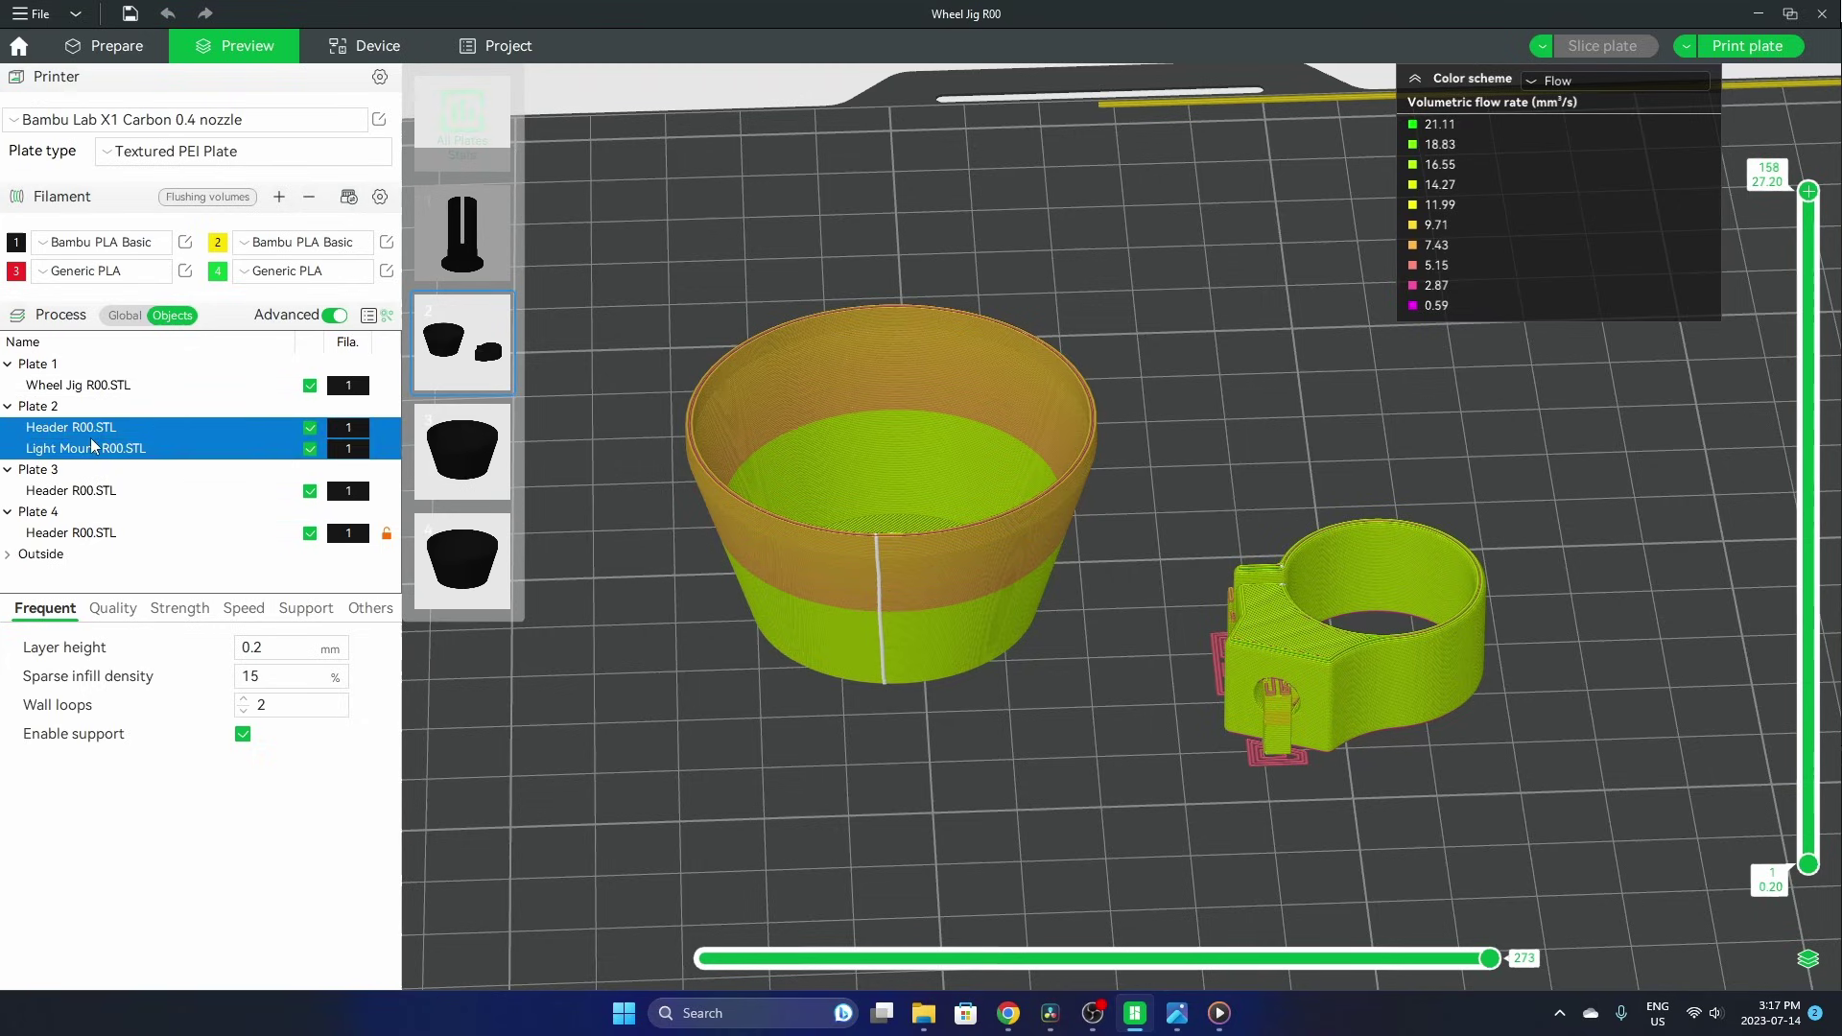
click(243, 608)
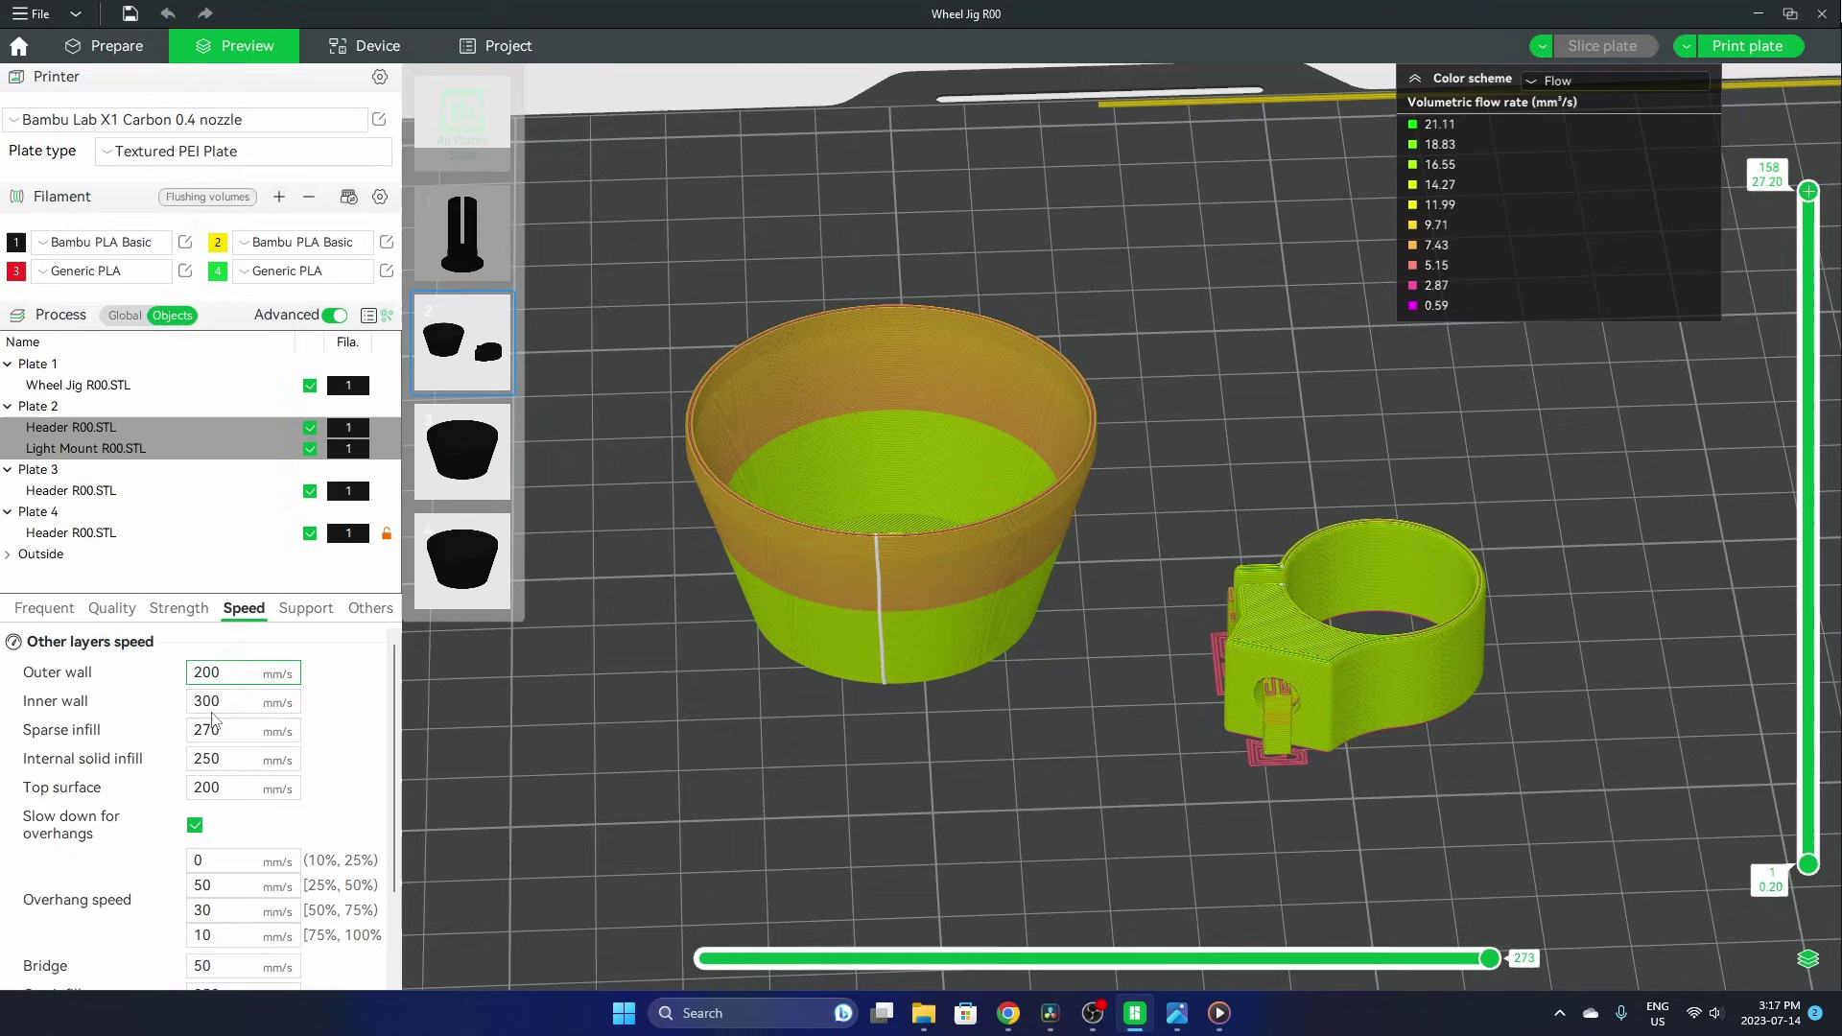
double_click(242, 672)
text(100)
key(Return)
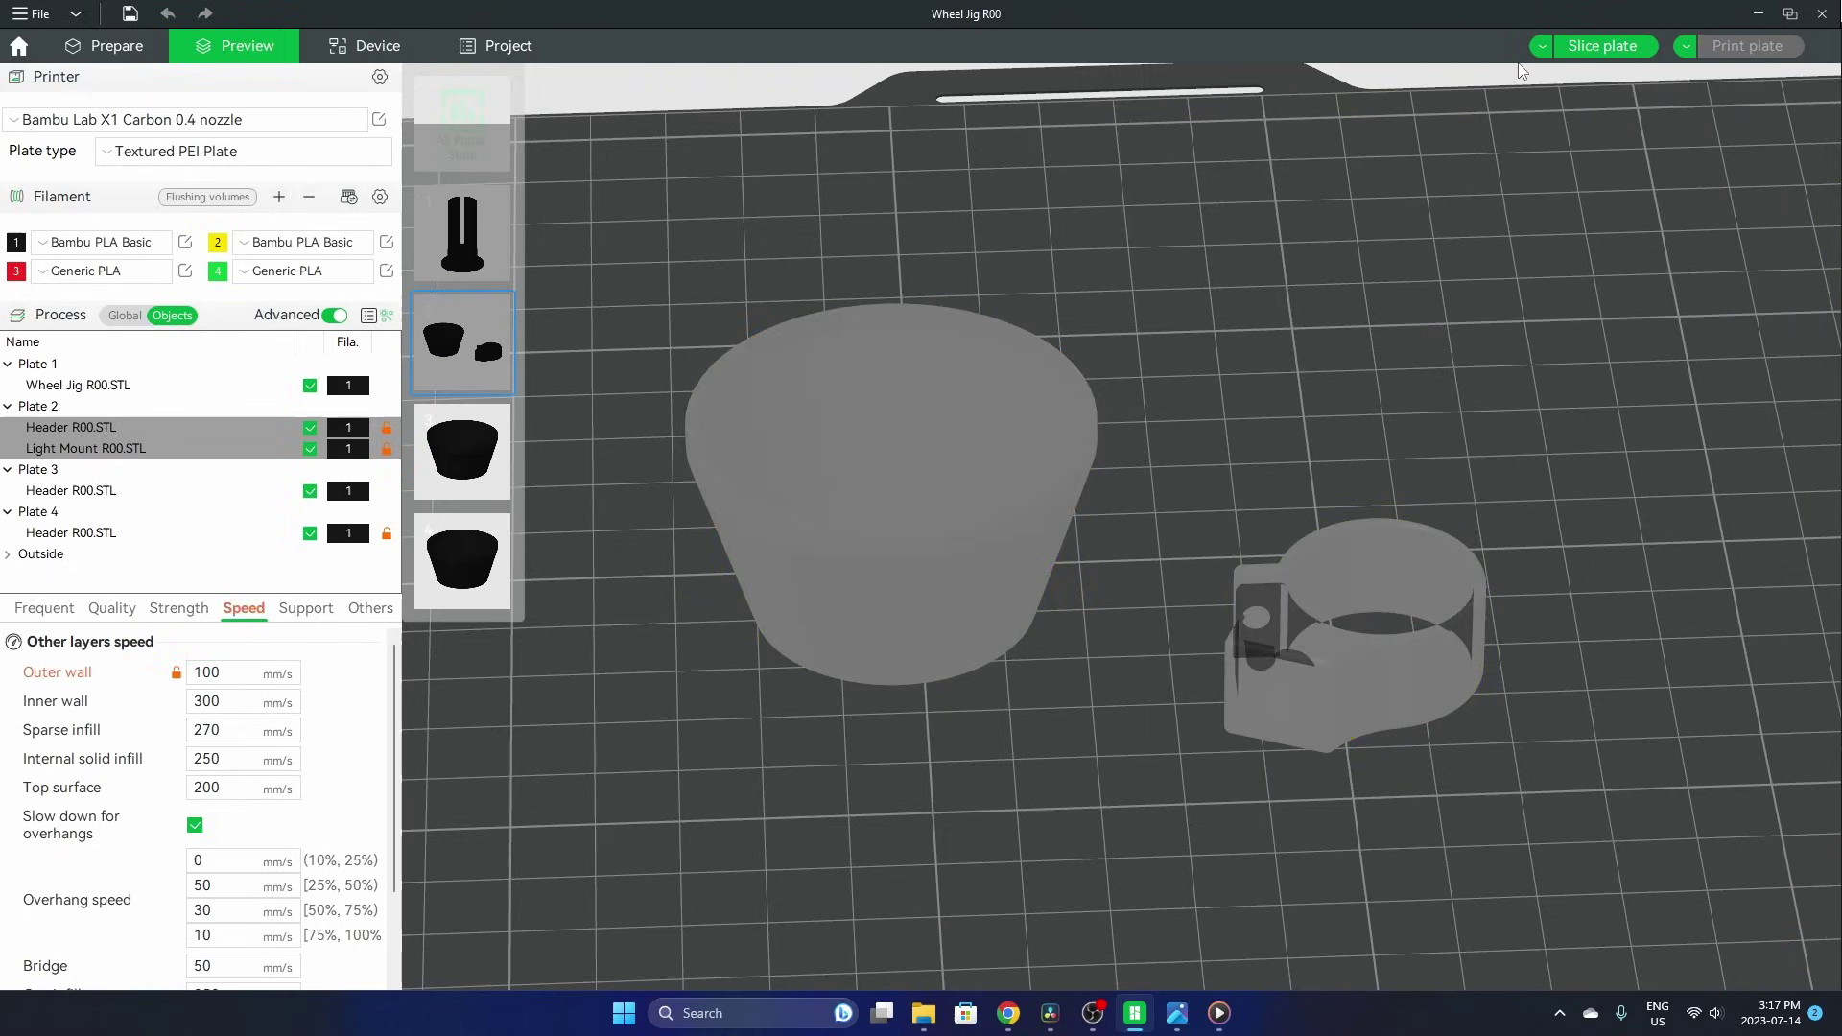
Reslice Plate 2, colour the preview by Speed, and orbit to inspect the bowl and ring.
click(1582, 46)
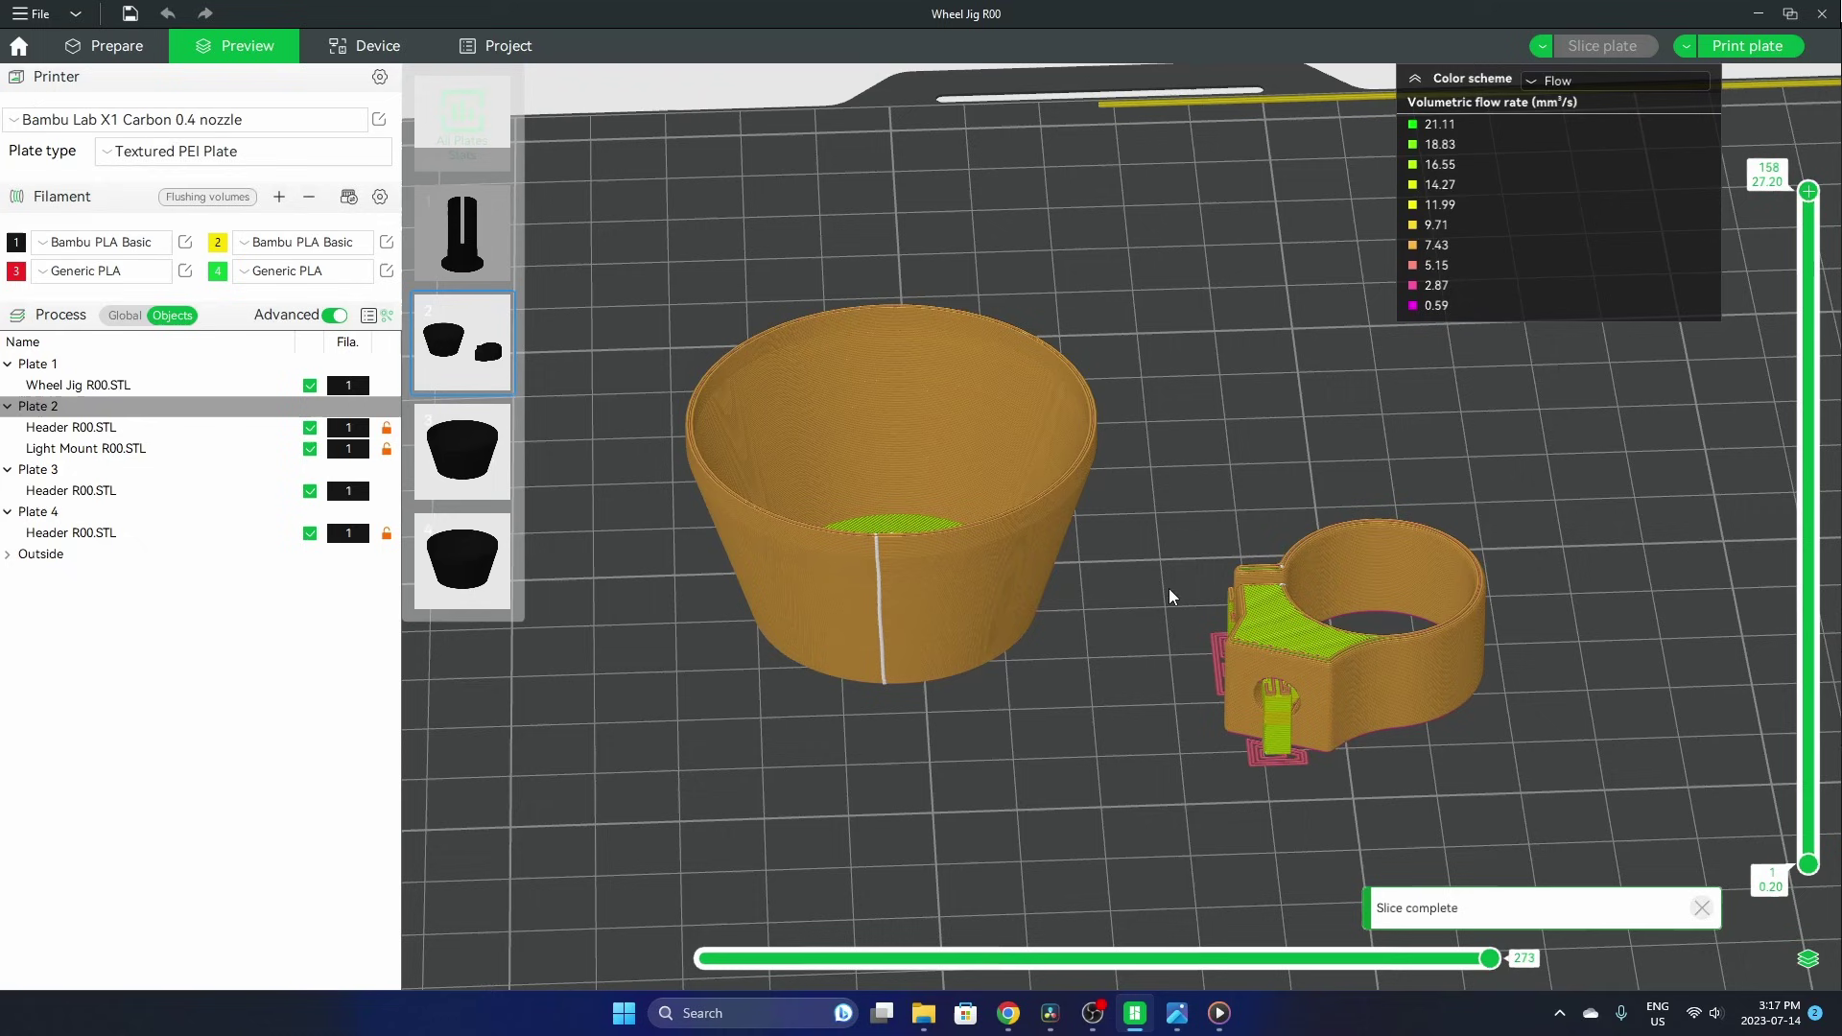
drag(1061, 575, 1063, 800)
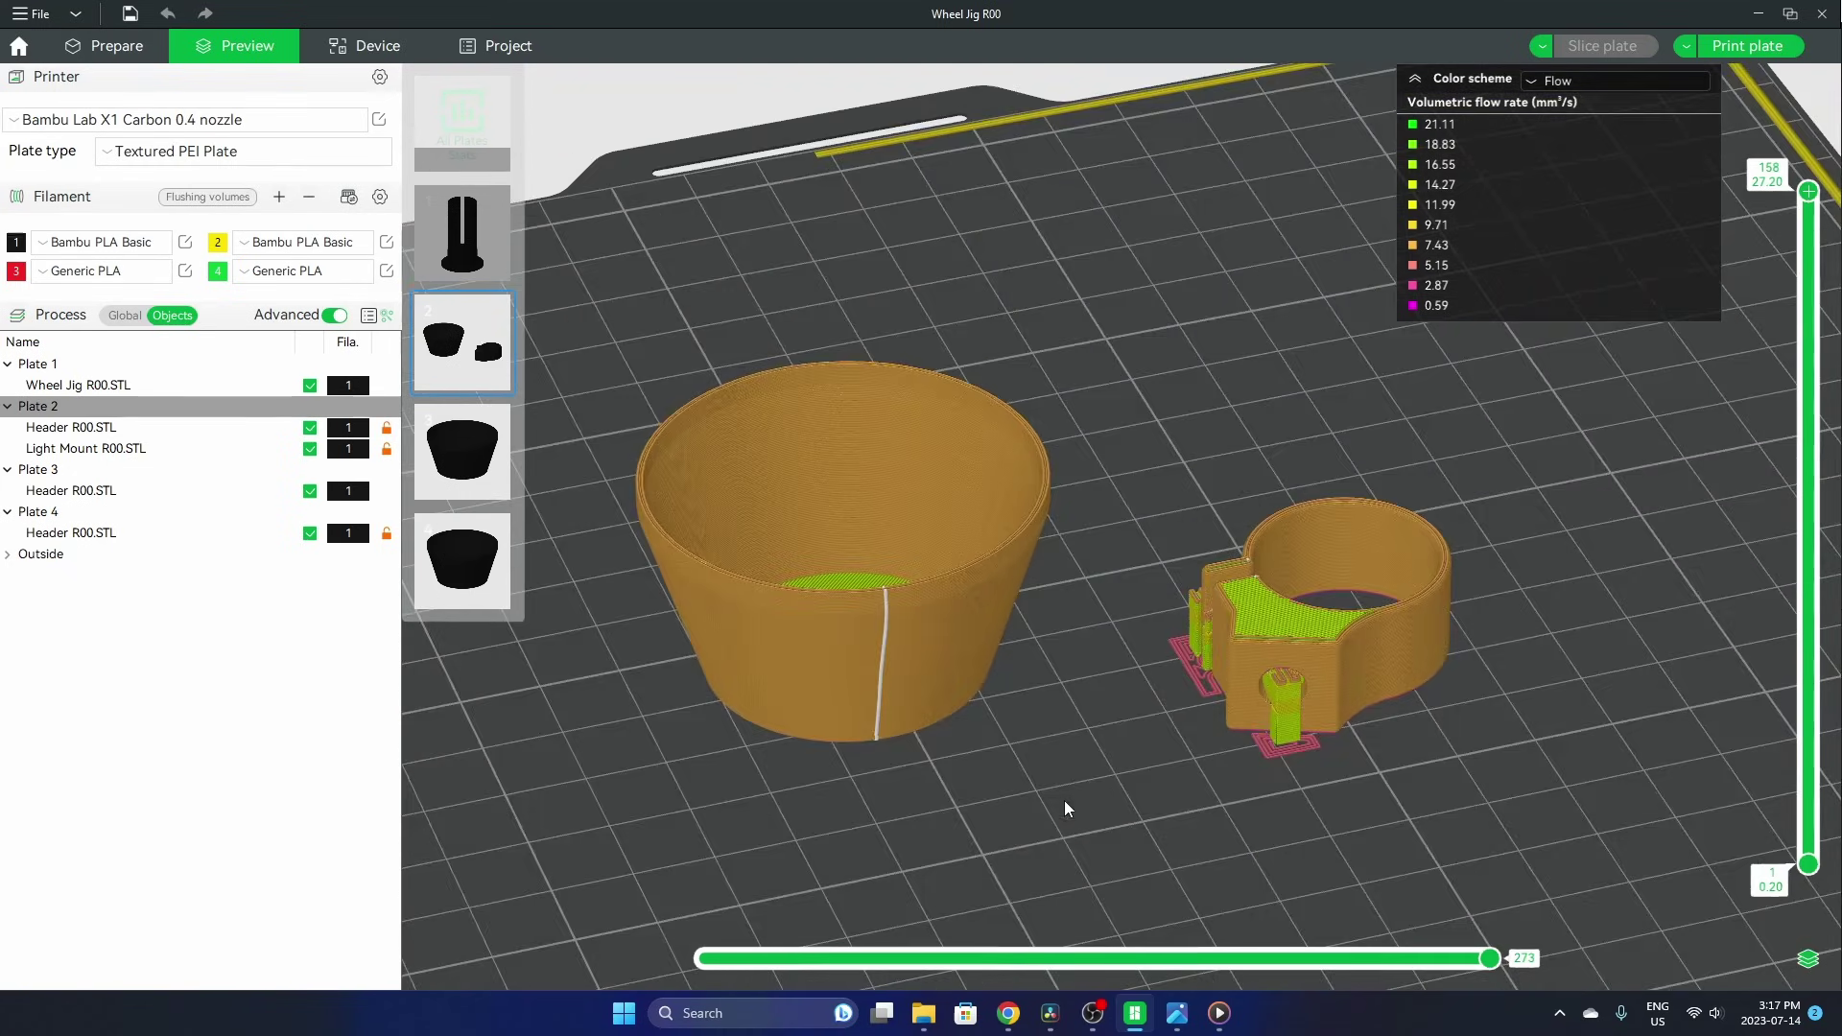
click(1592, 80)
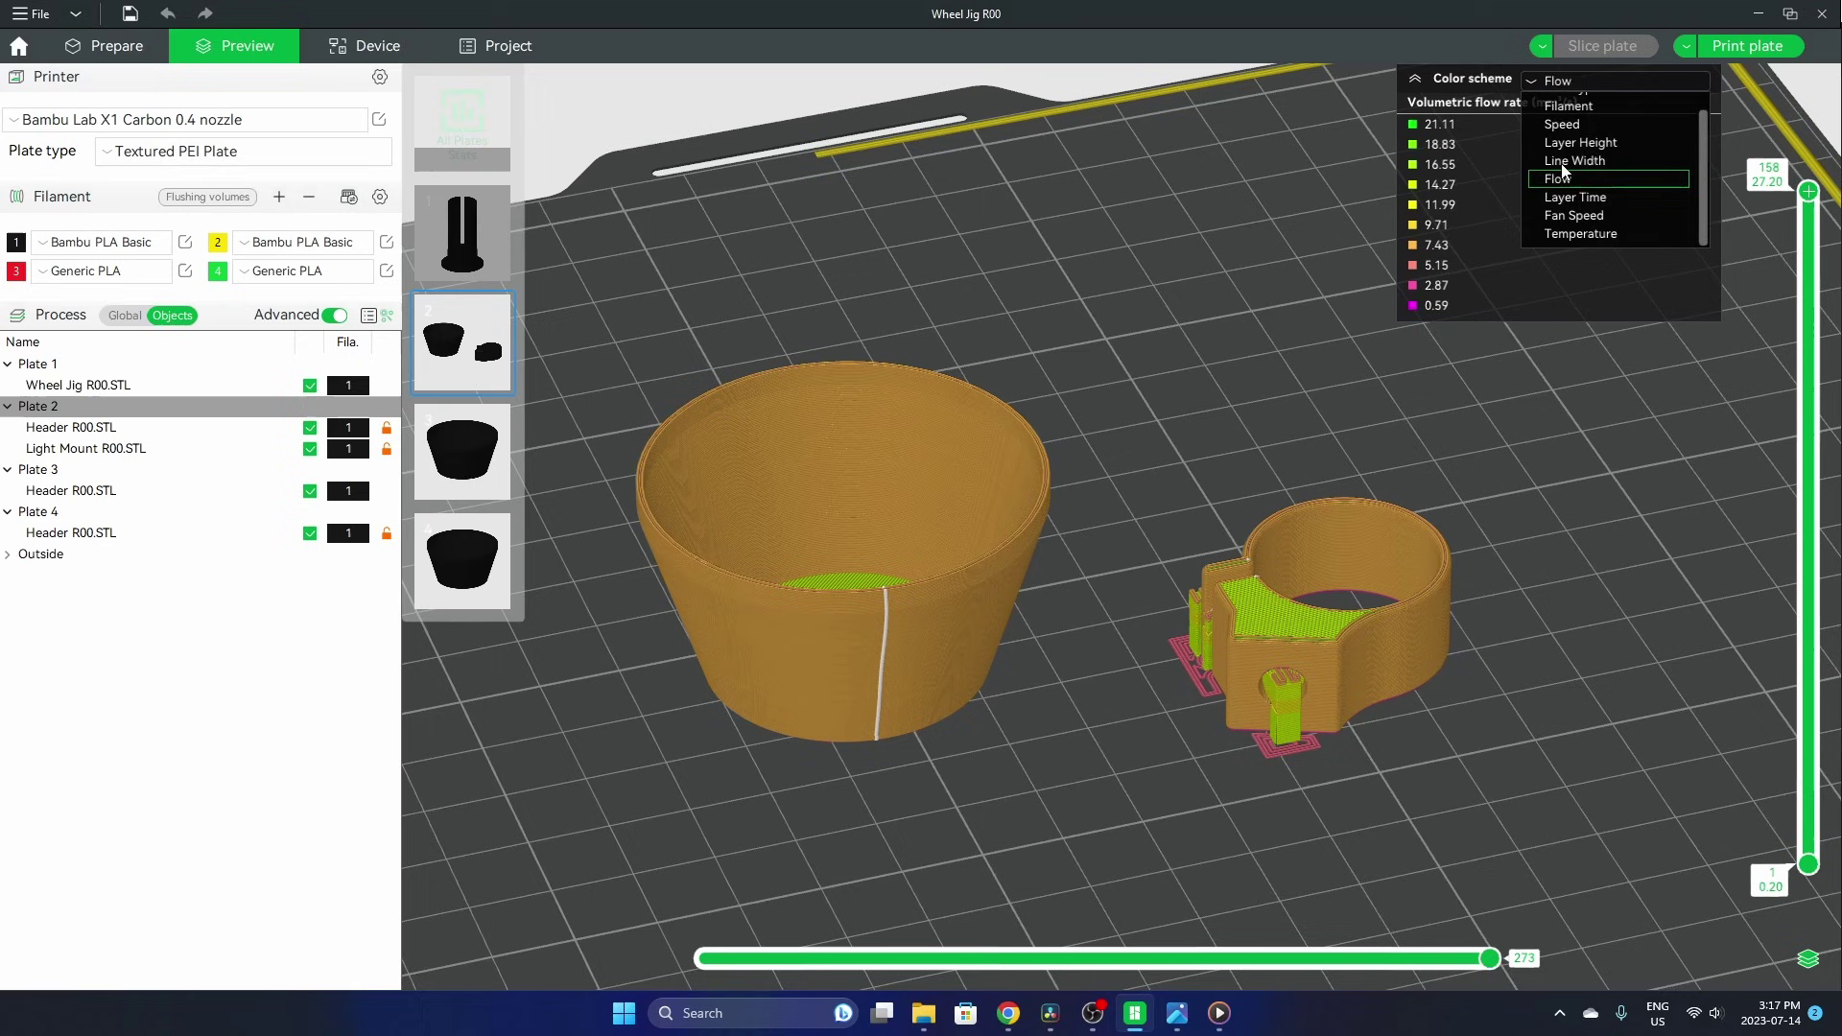
click(1573, 125)
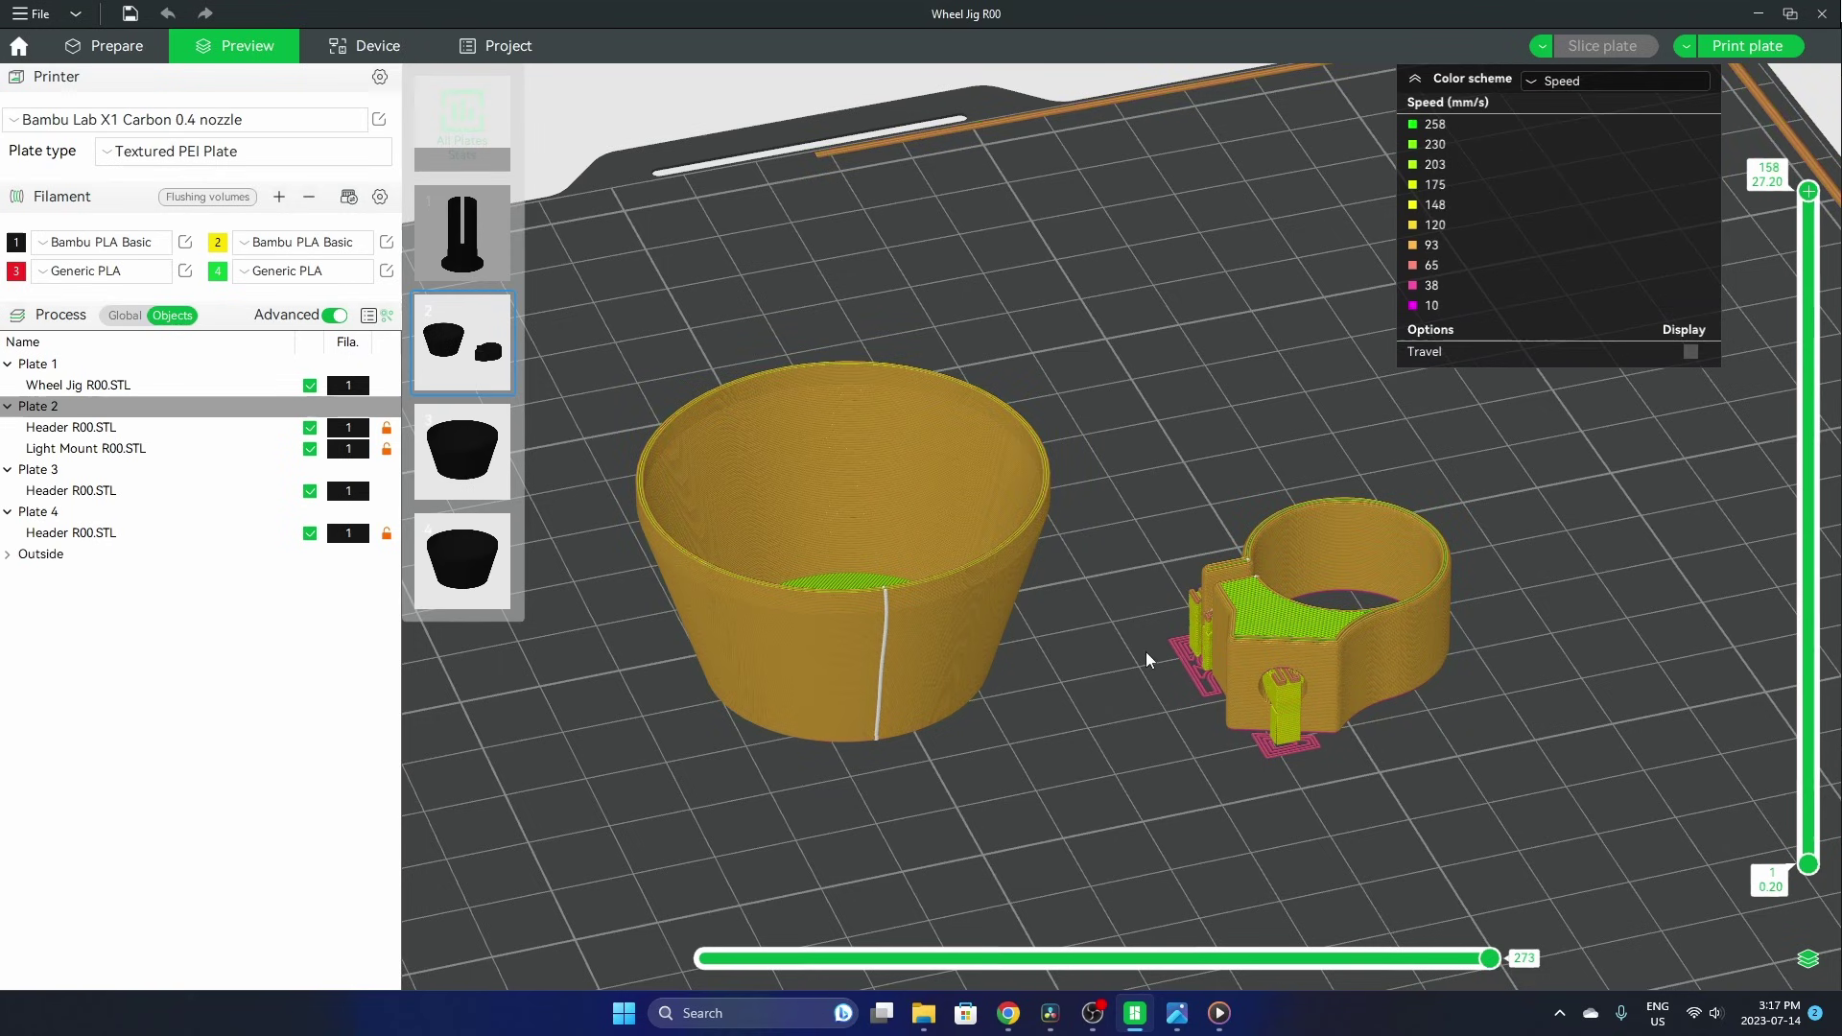
drag(1145, 653, 1116, 712)
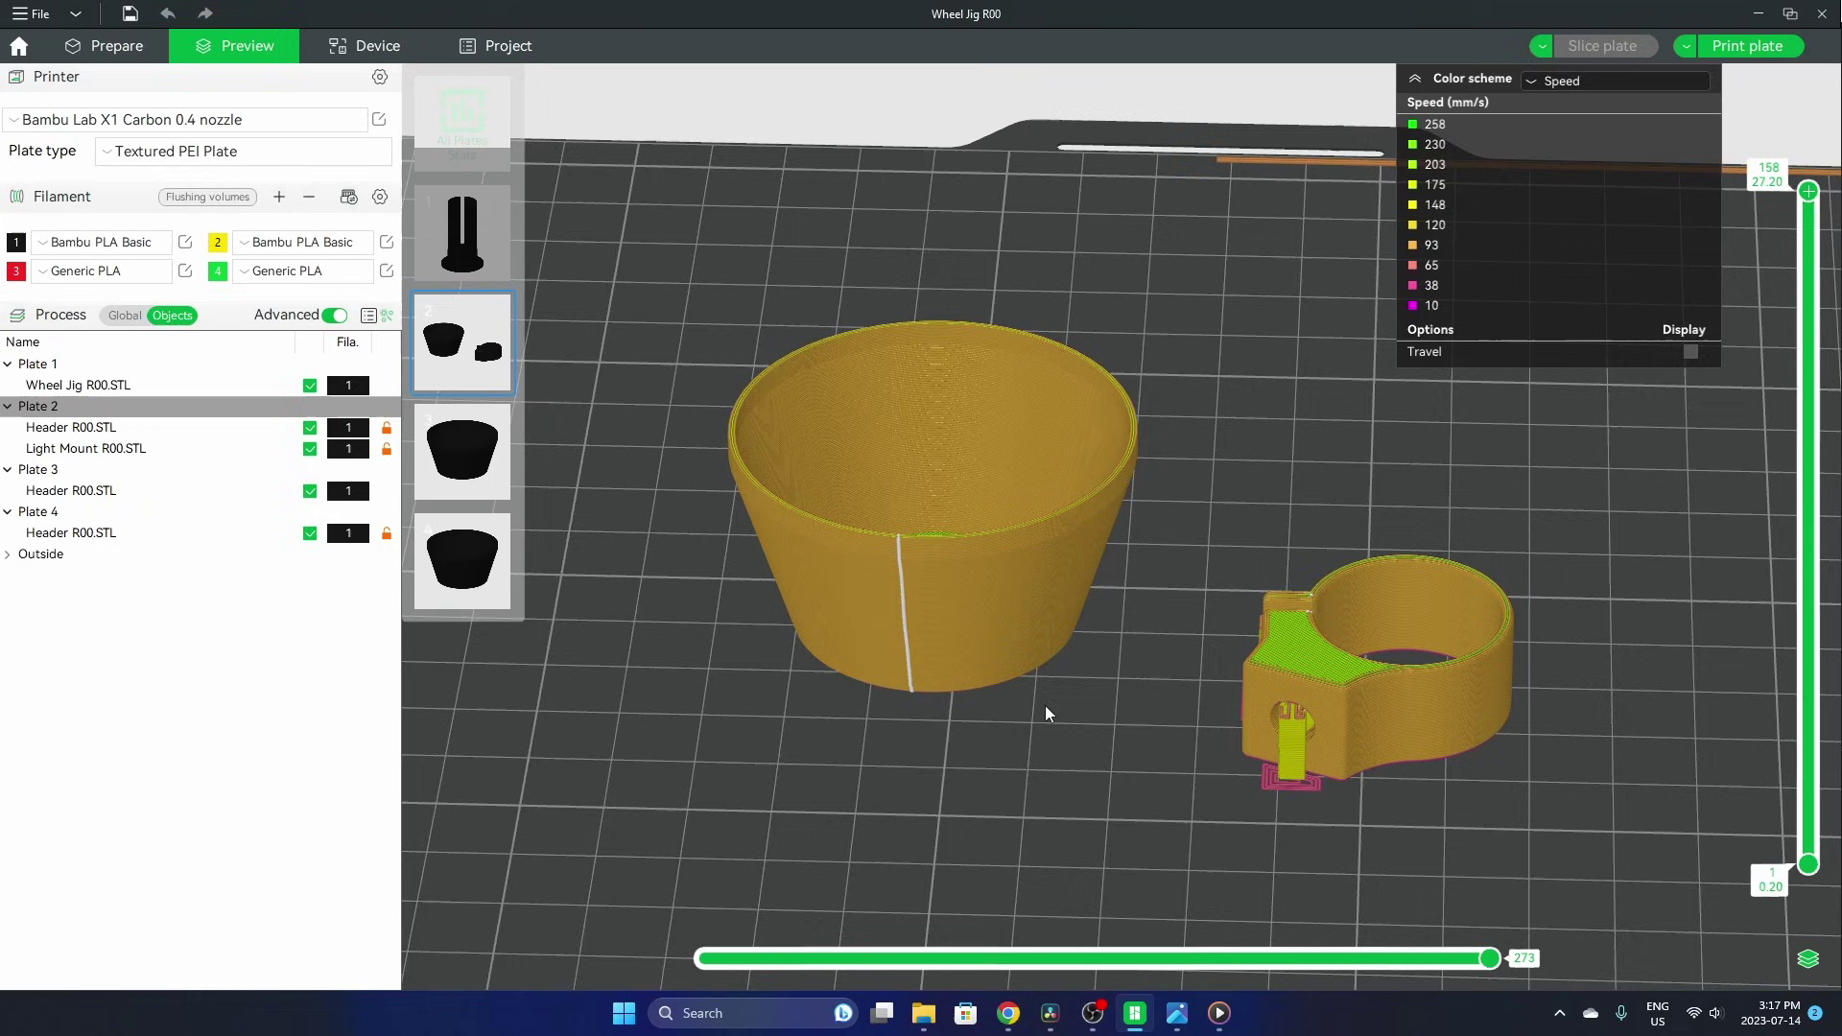
drag(1142, 718, 1097, 727)
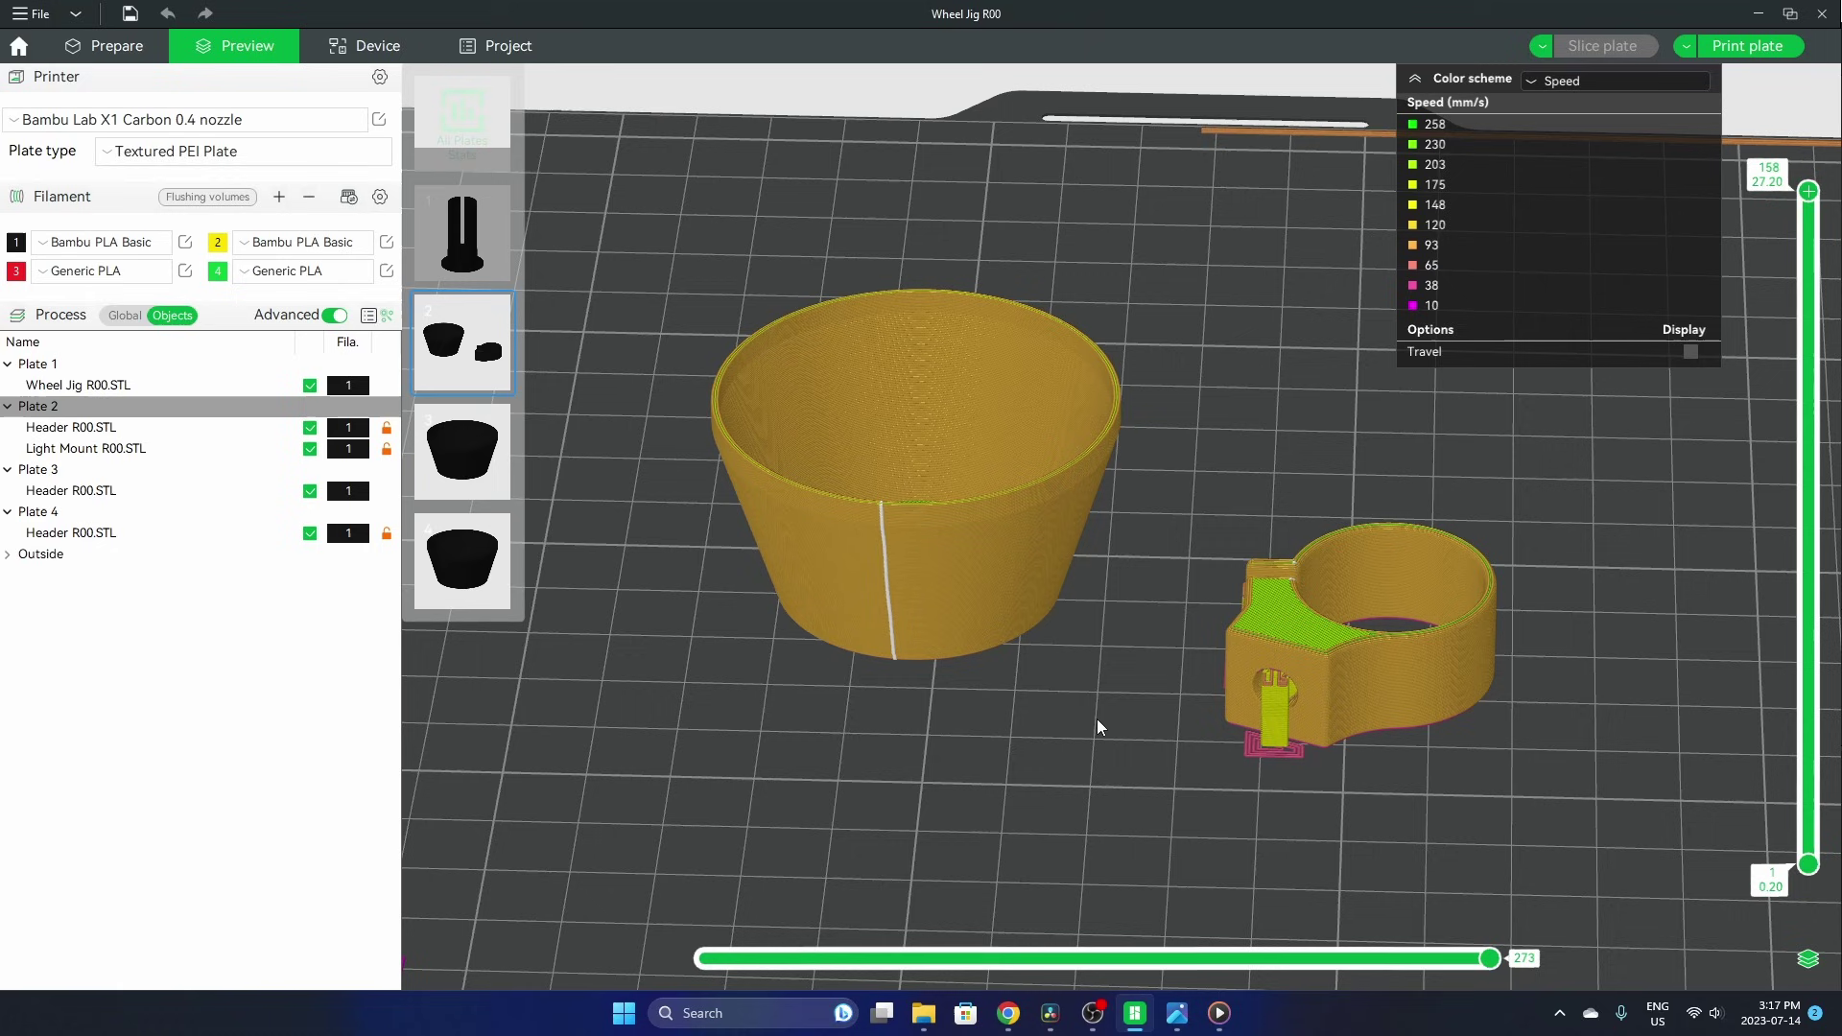
drag(1096, 718, 1146, 673)
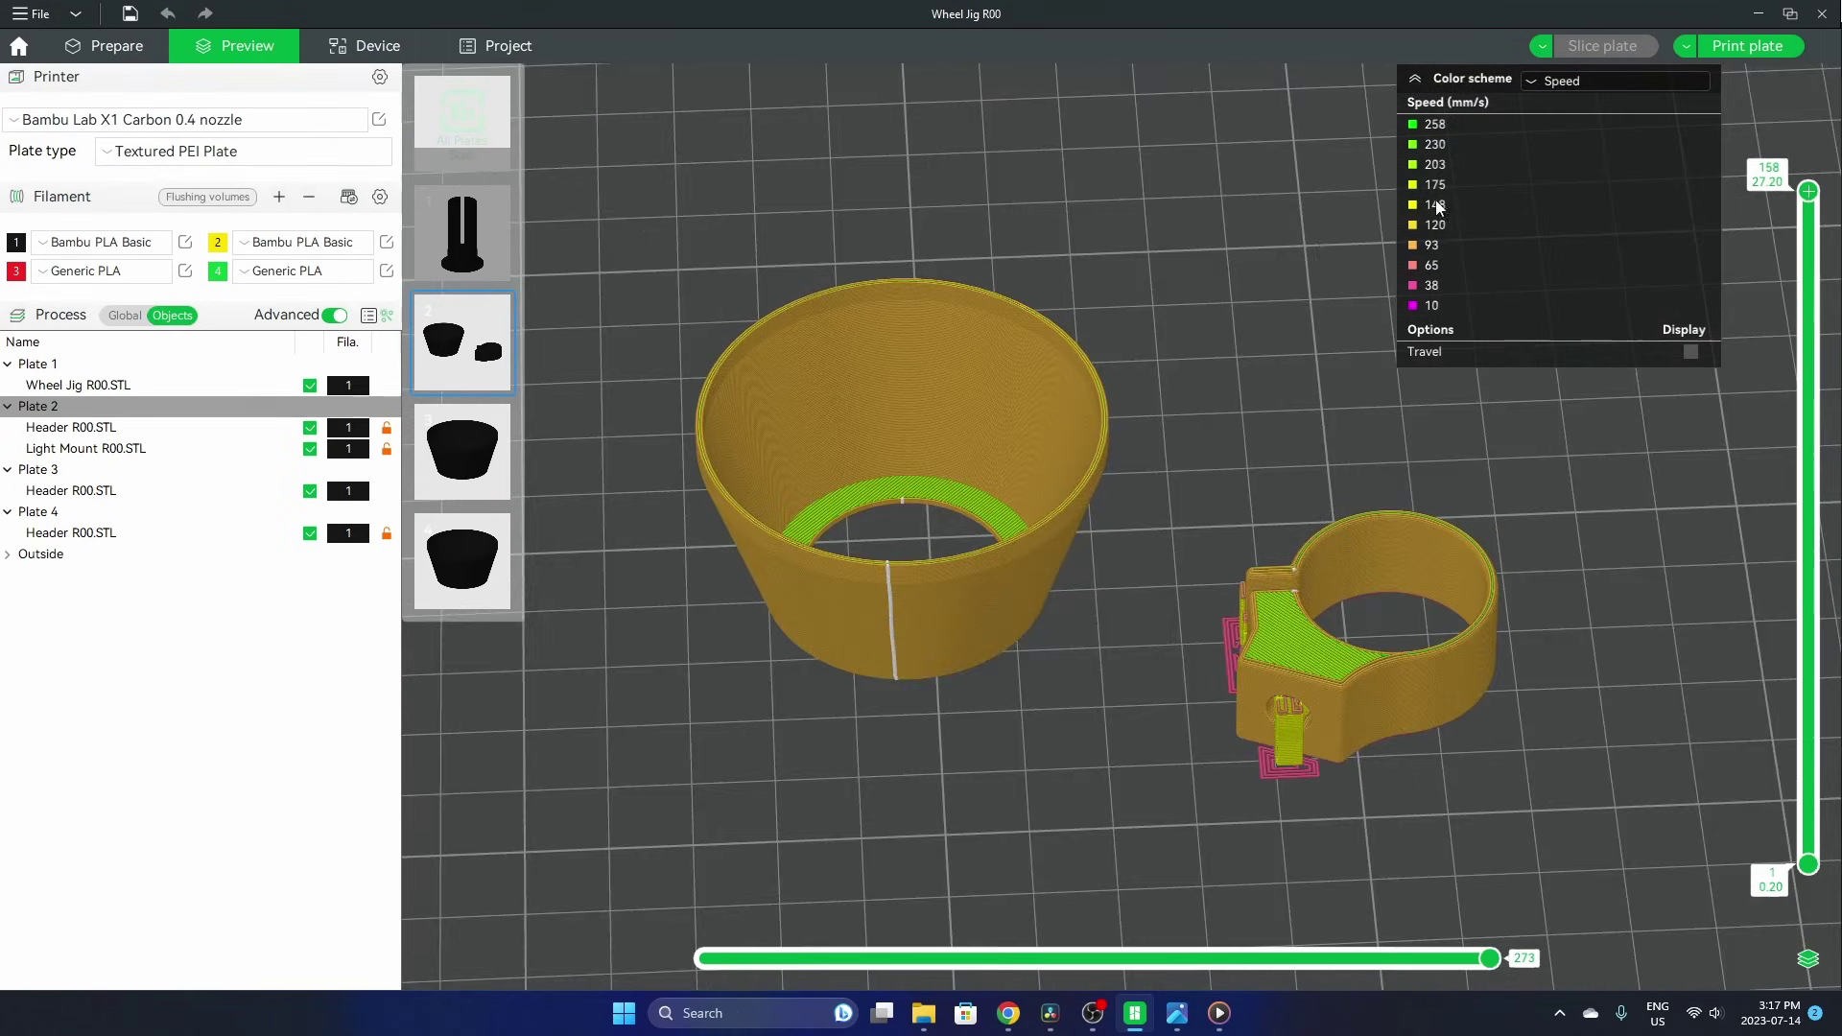
Colour the preview by Line Type and give both Plate 2 objects a 200 mm/s outer wall speed.
click(1535, 83)
click(1578, 109)
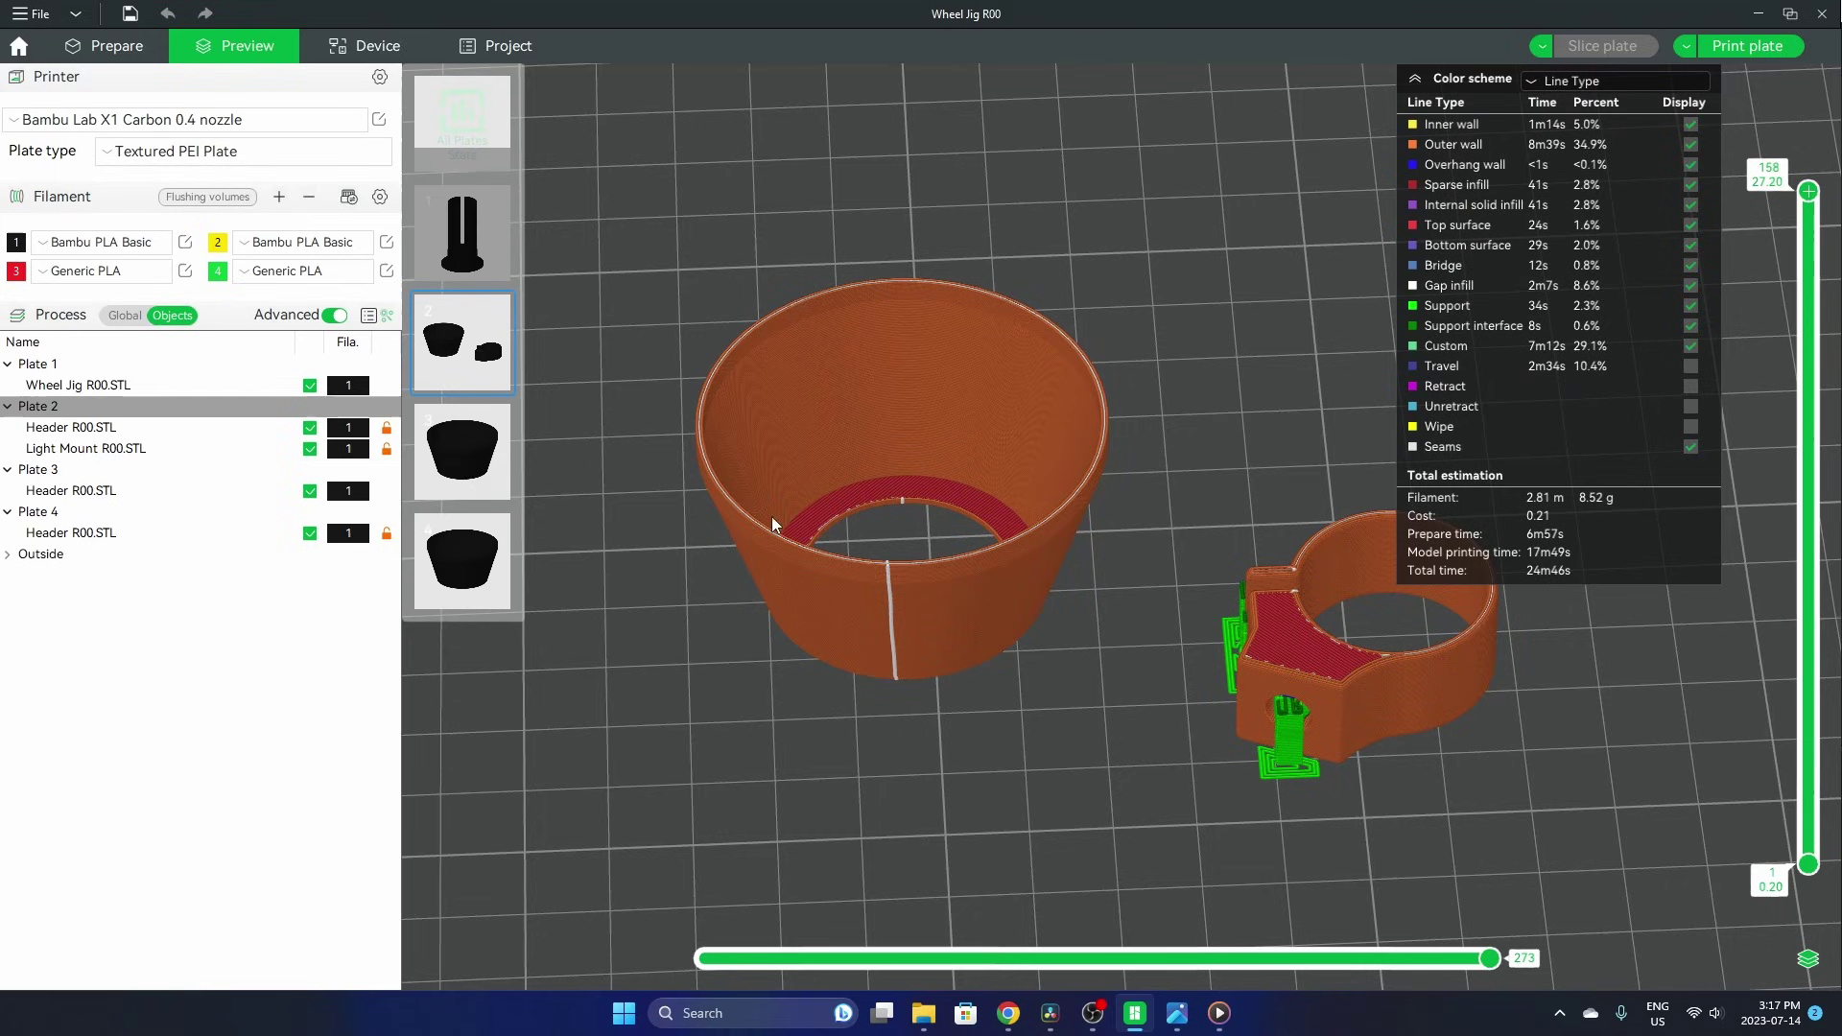
click(141, 427)
shift+click(139, 448)
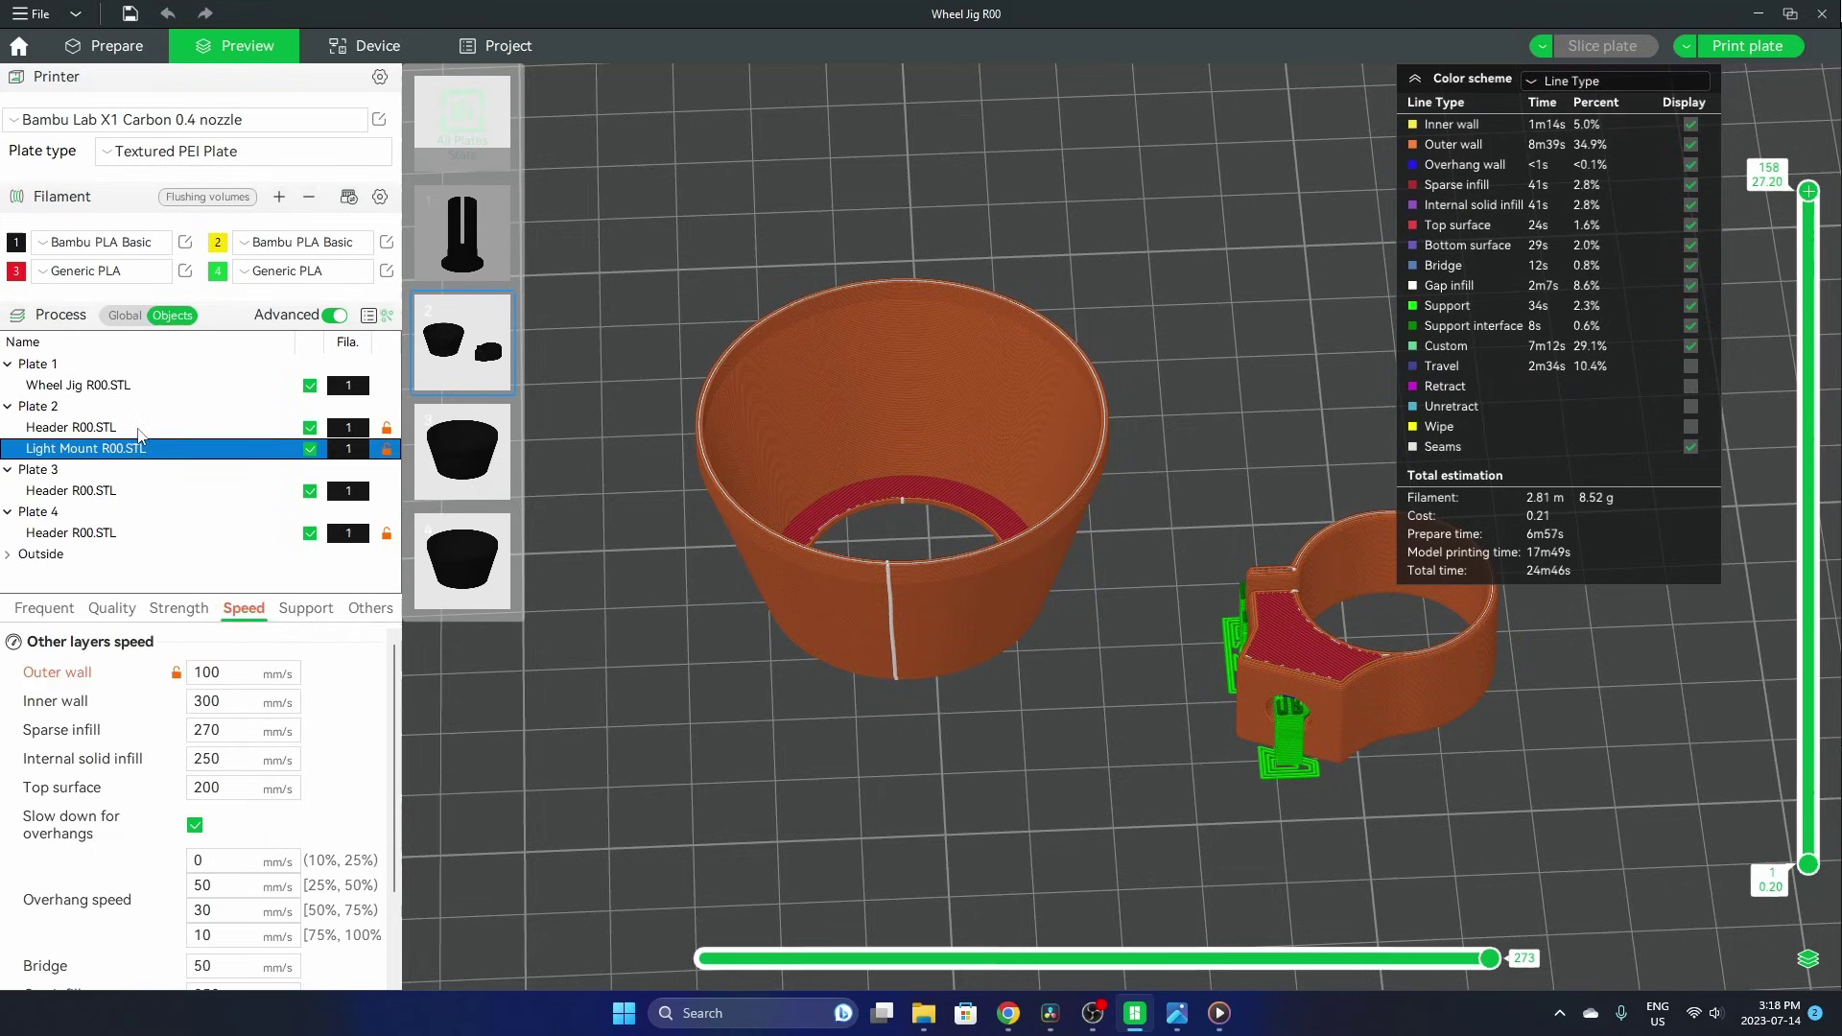
double_click(221, 673)
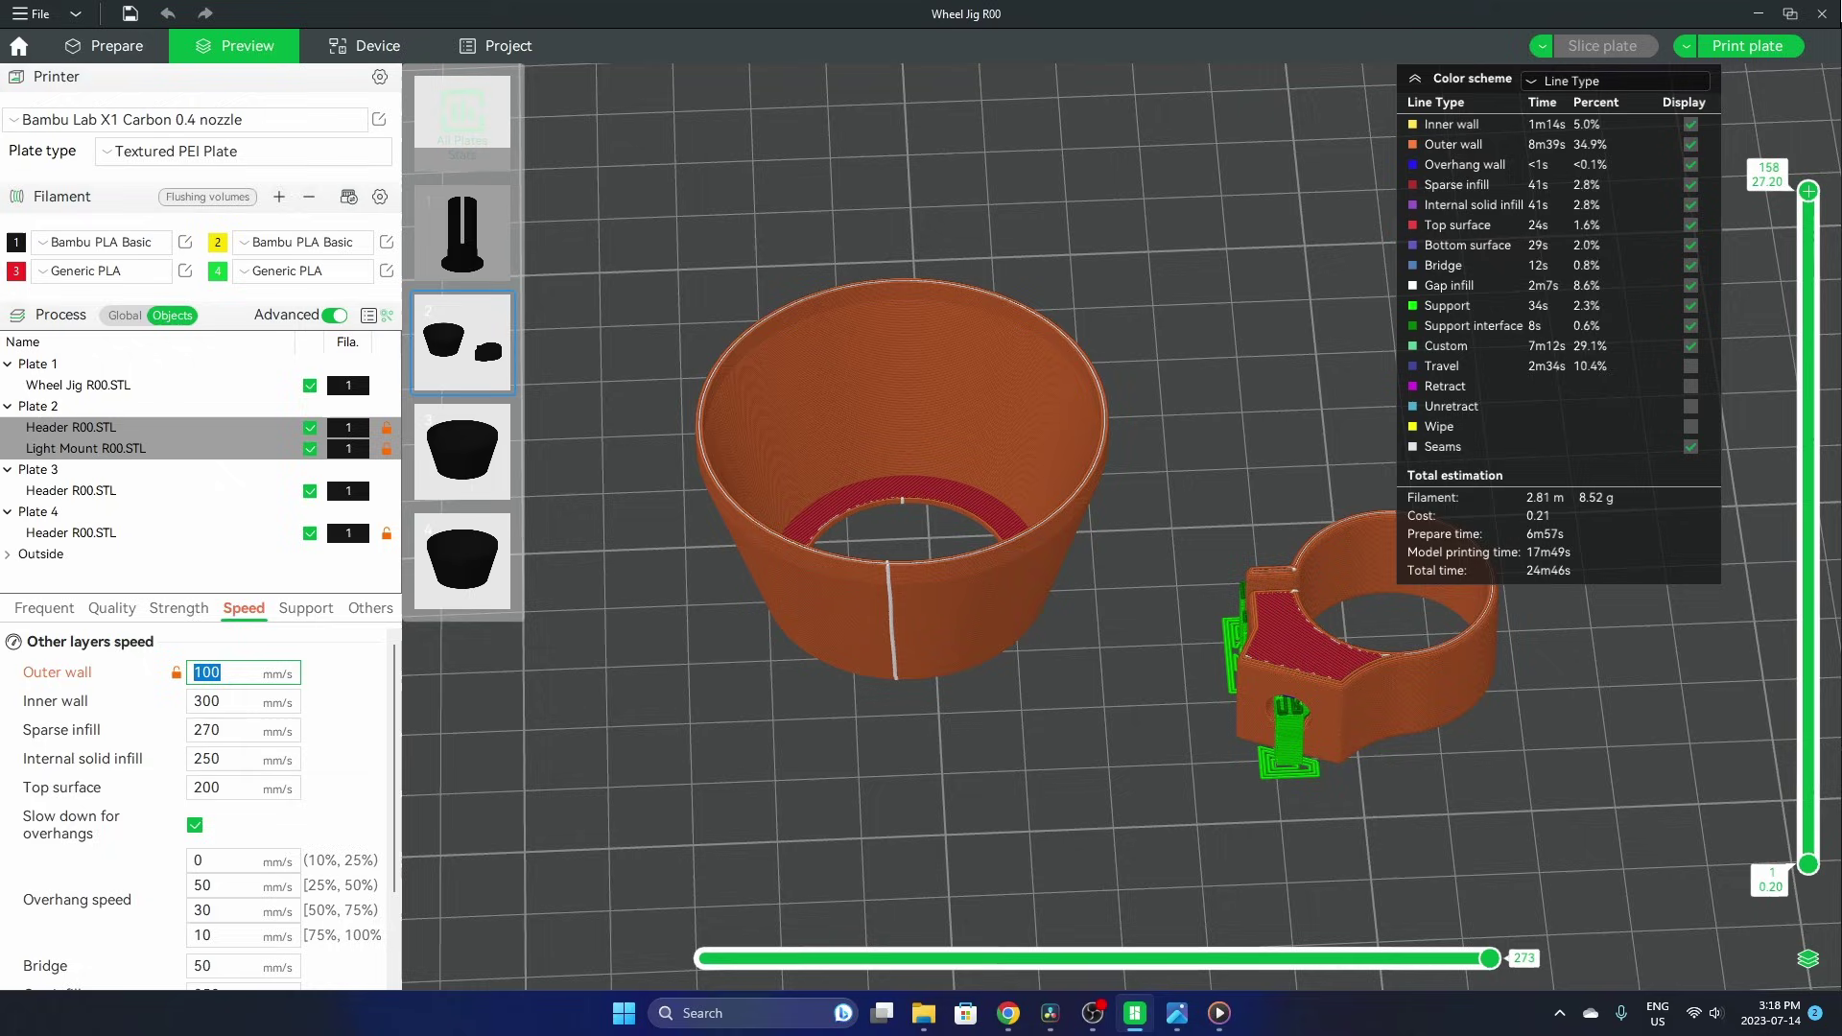
text(200)
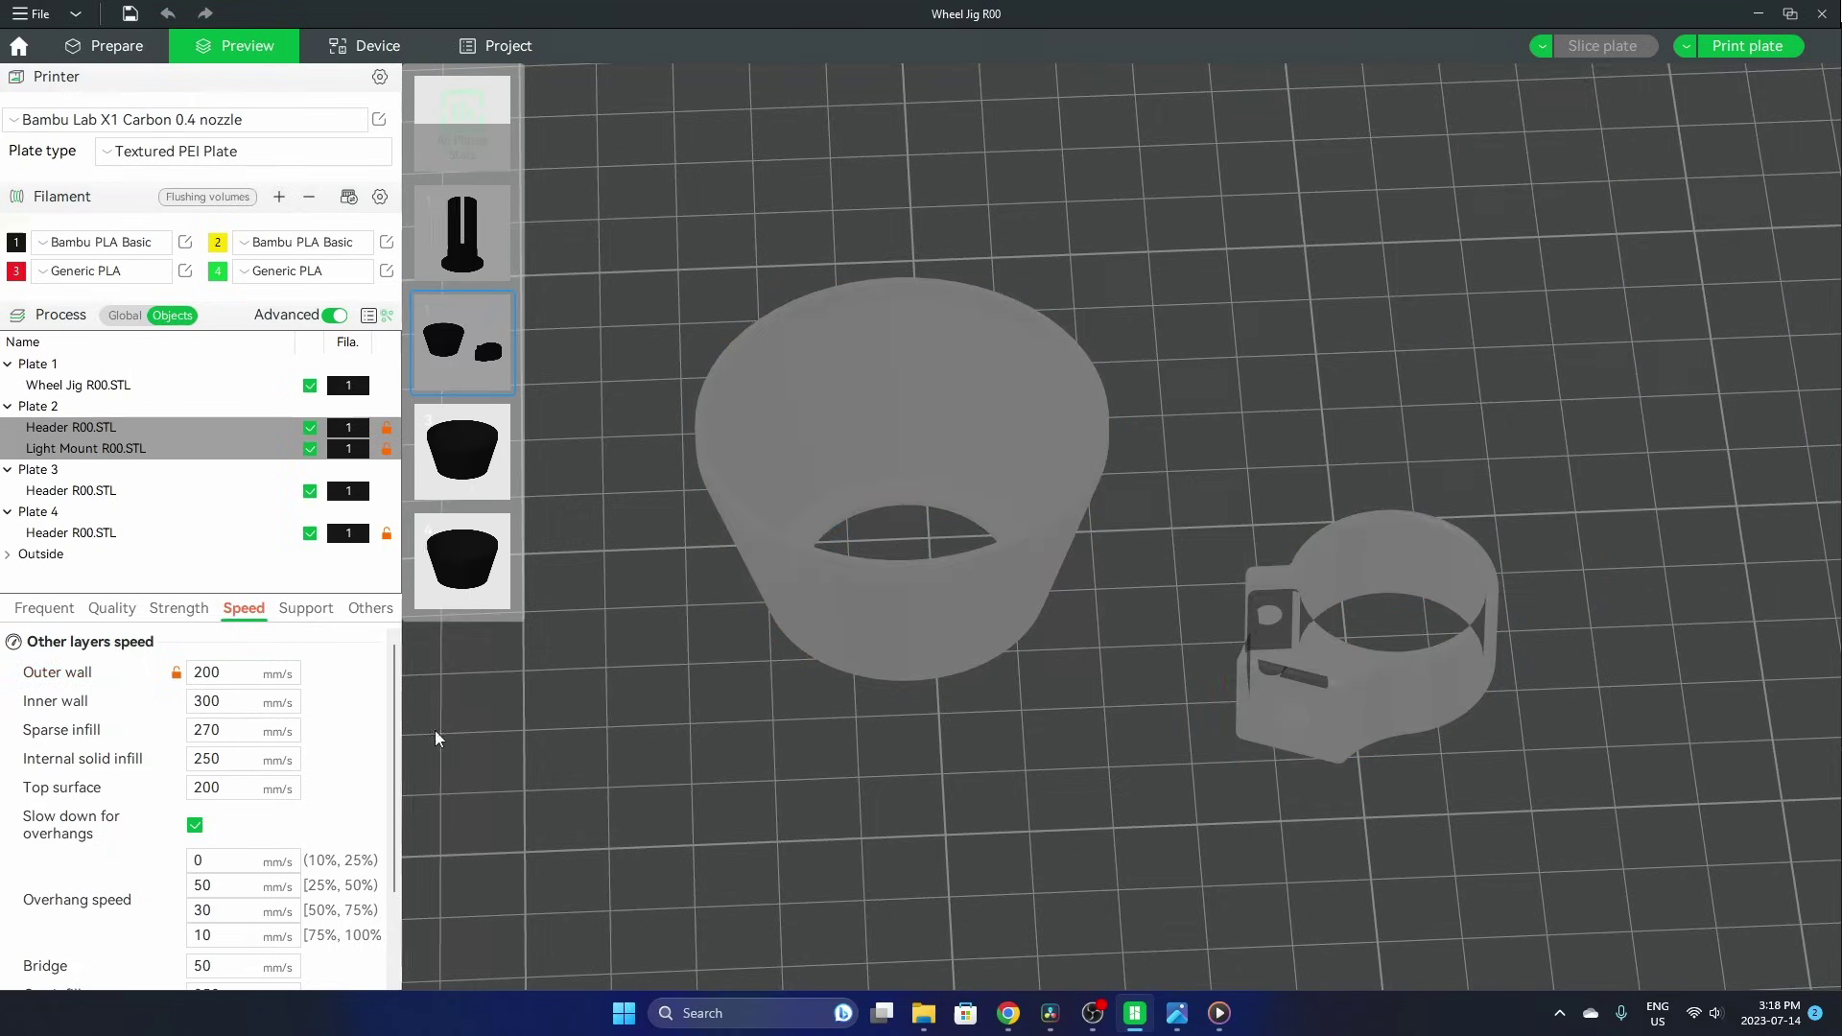
Reslice Plate 2 with 200 mm/s outer walls and orbit around both sliced parts.
click(1606, 59)
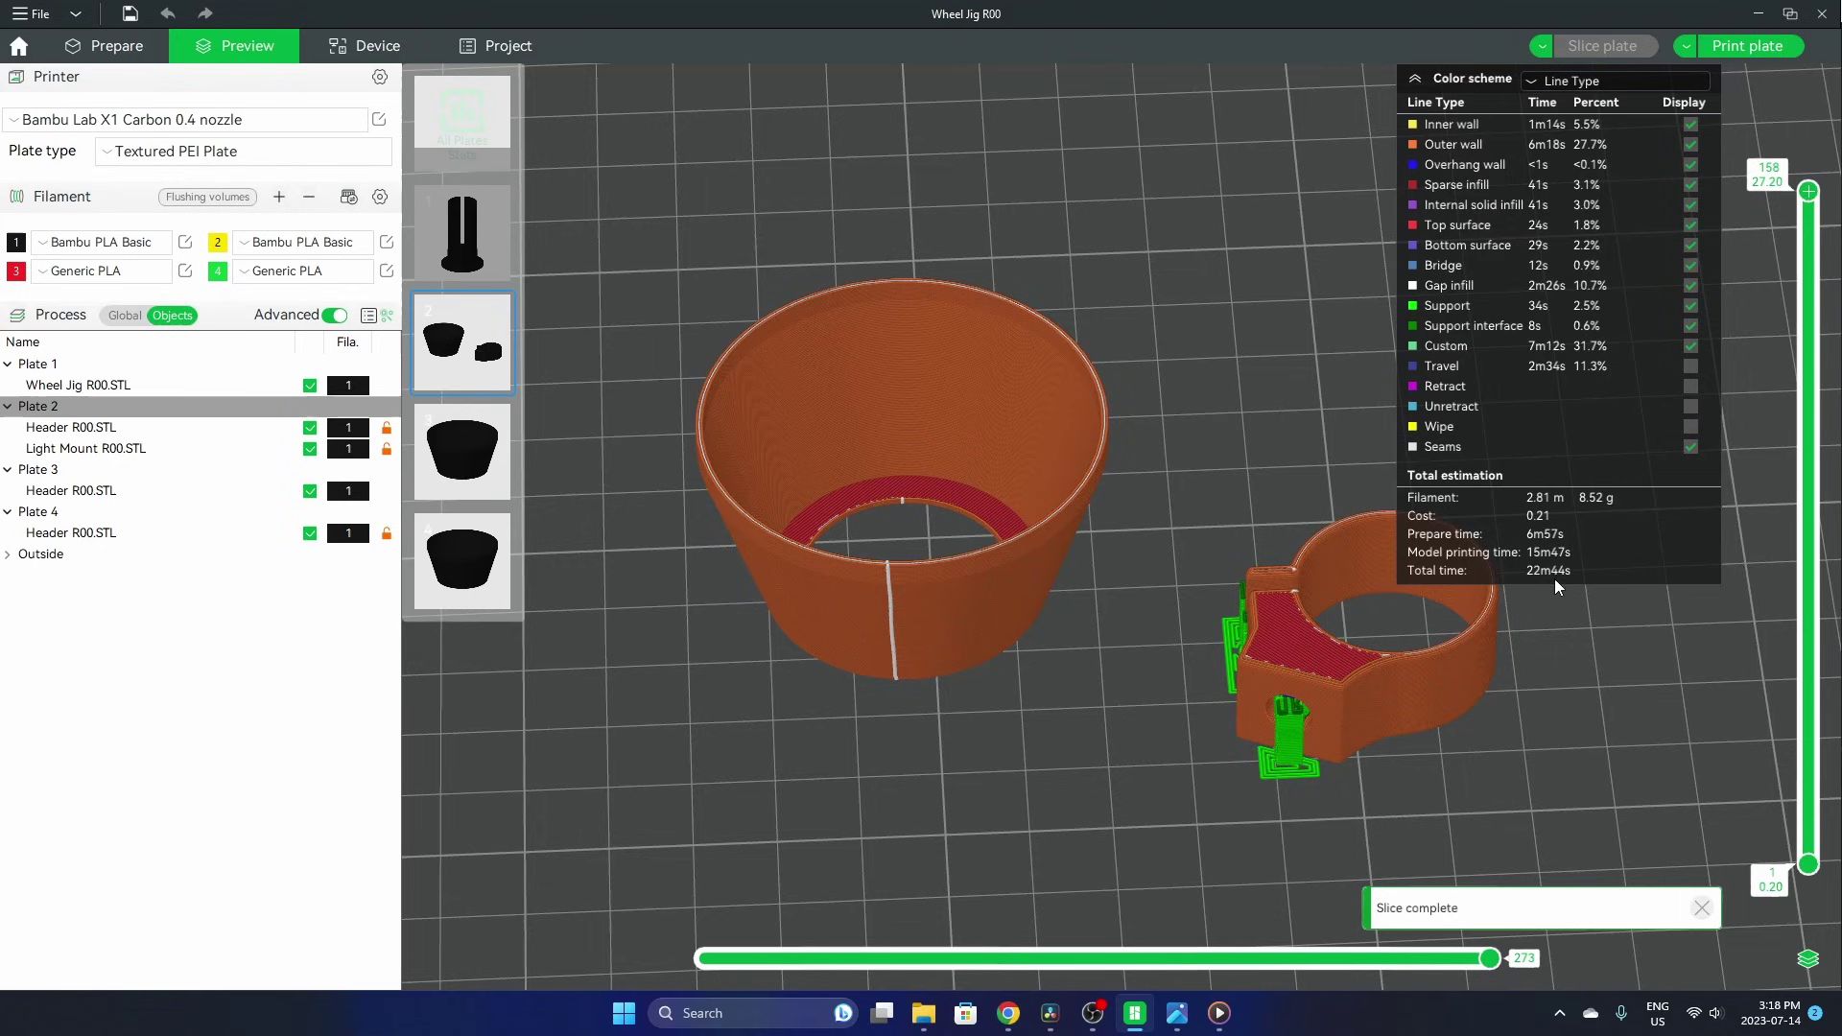
drag(1298, 504, 1055, 774)
scroll(1055, 774, down, 10)
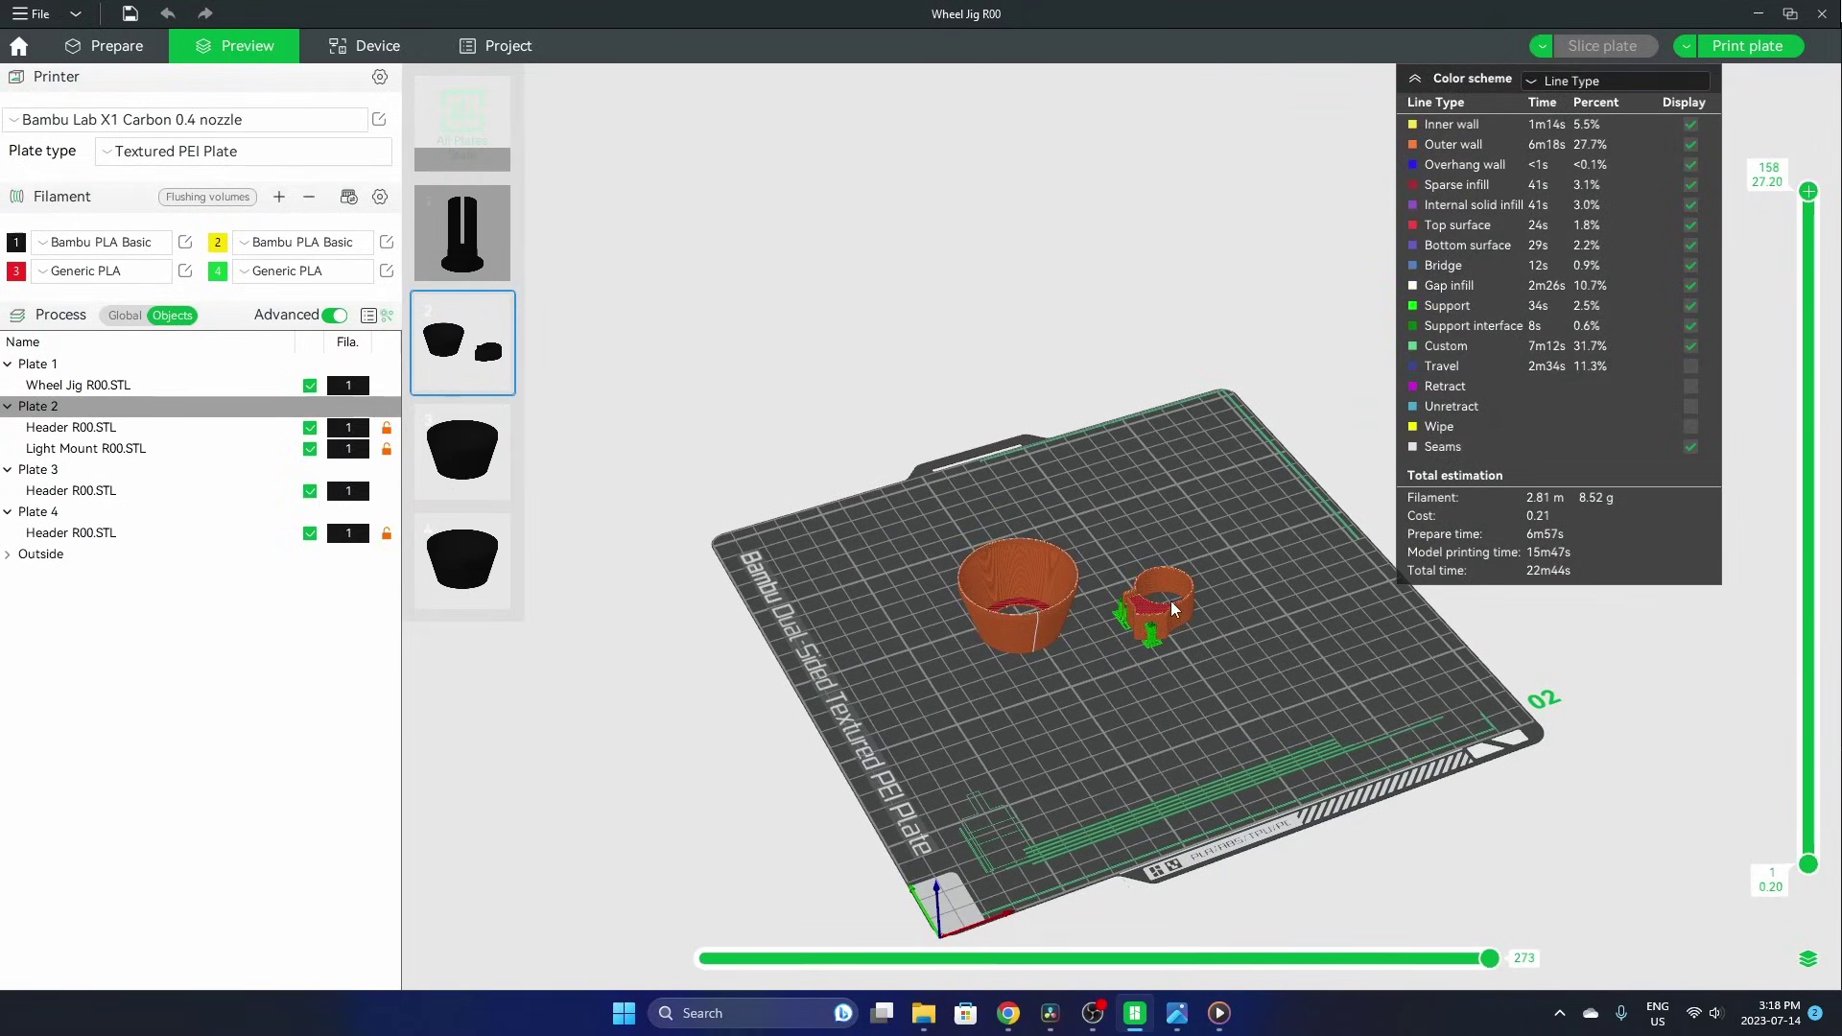
drag(1170, 601, 1030, 648)
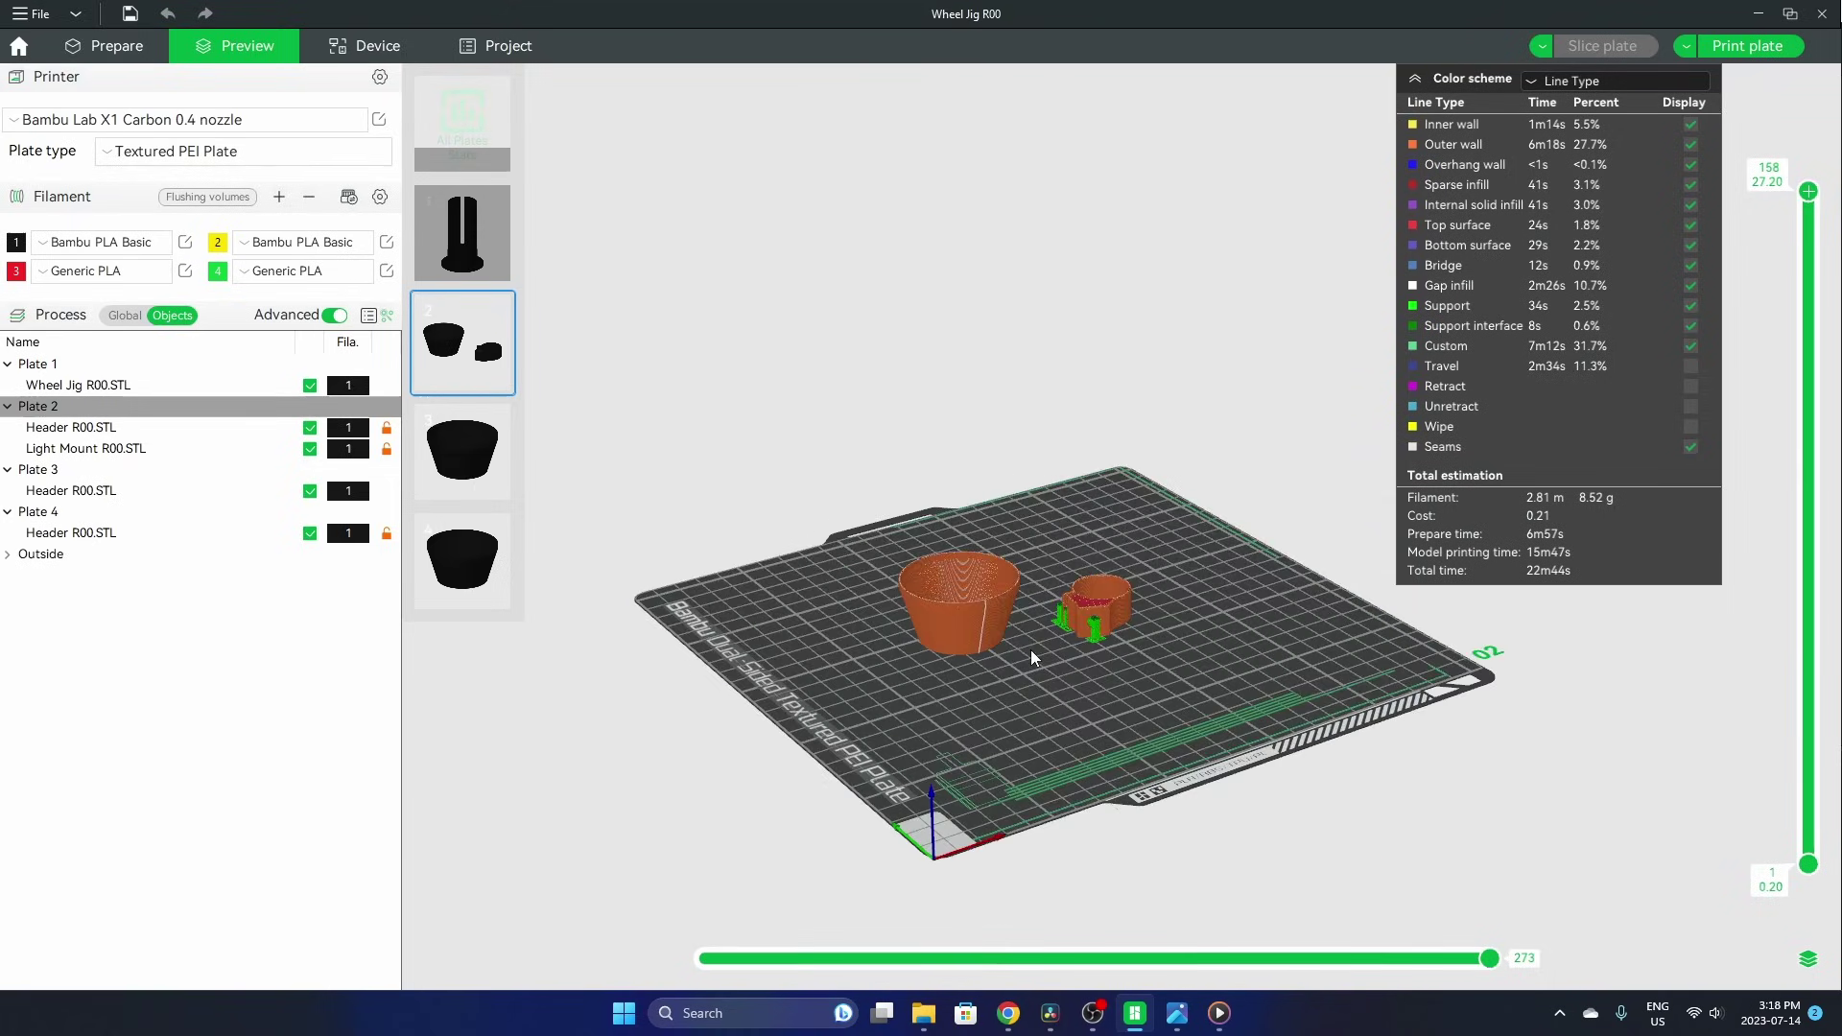
scroll(1031, 649, up, 8)
drag(809, 894, 975, 832)
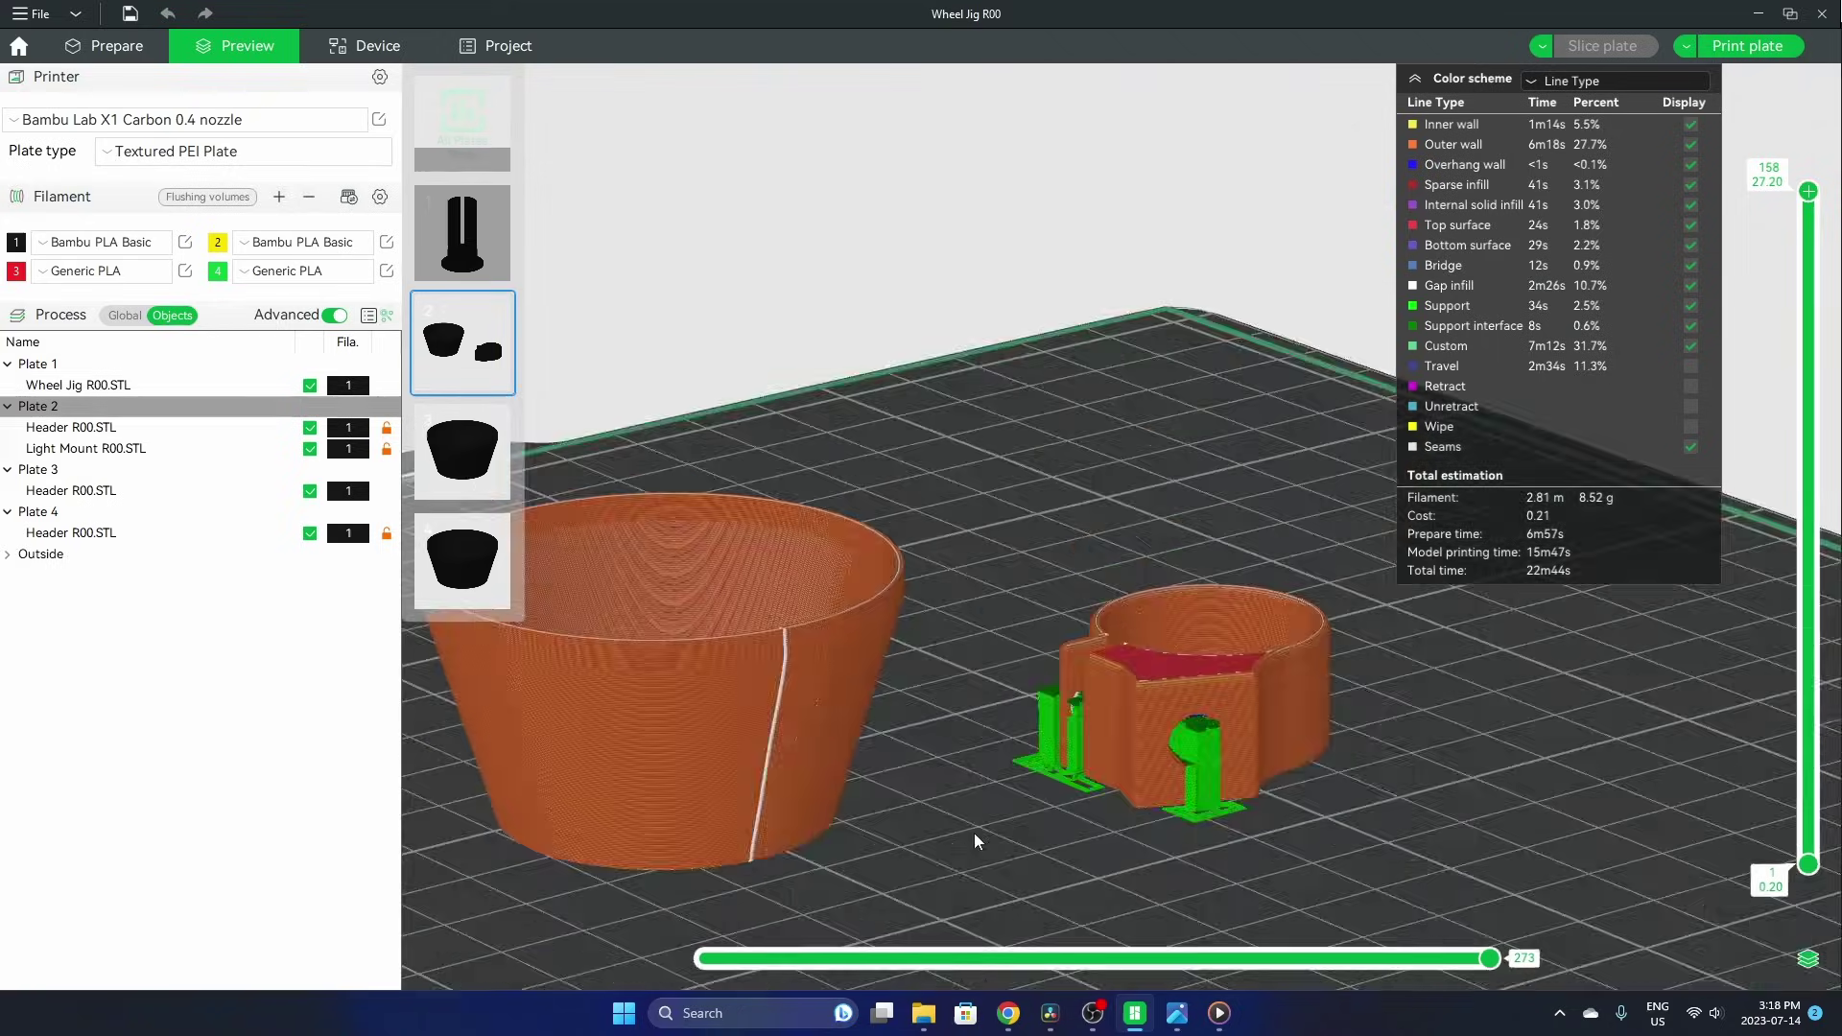